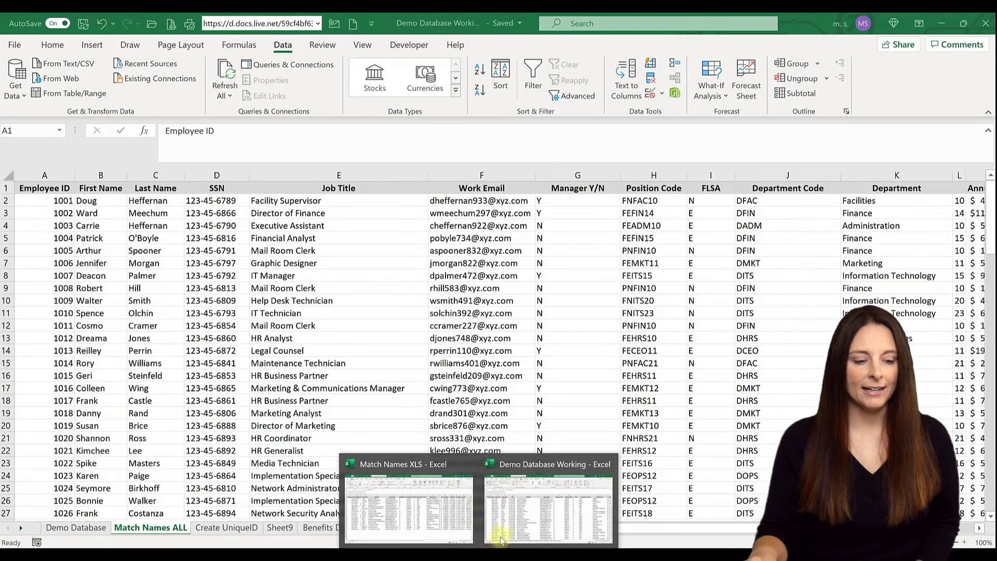
Step: Examine the employee list in the Match Names XLS workbook and return to the Demo Database Working workbook
click(415, 516)
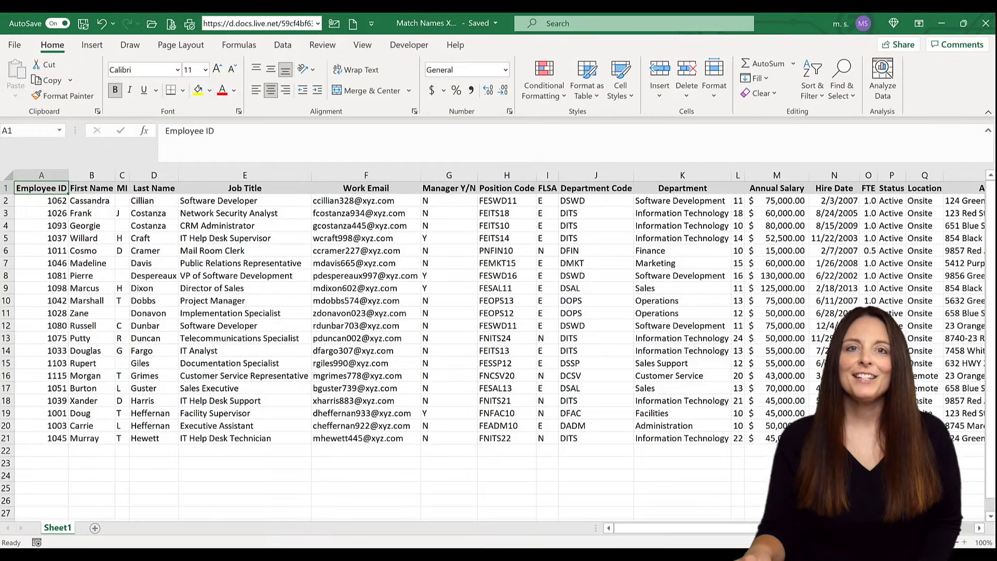
mouse_move(479, 555)
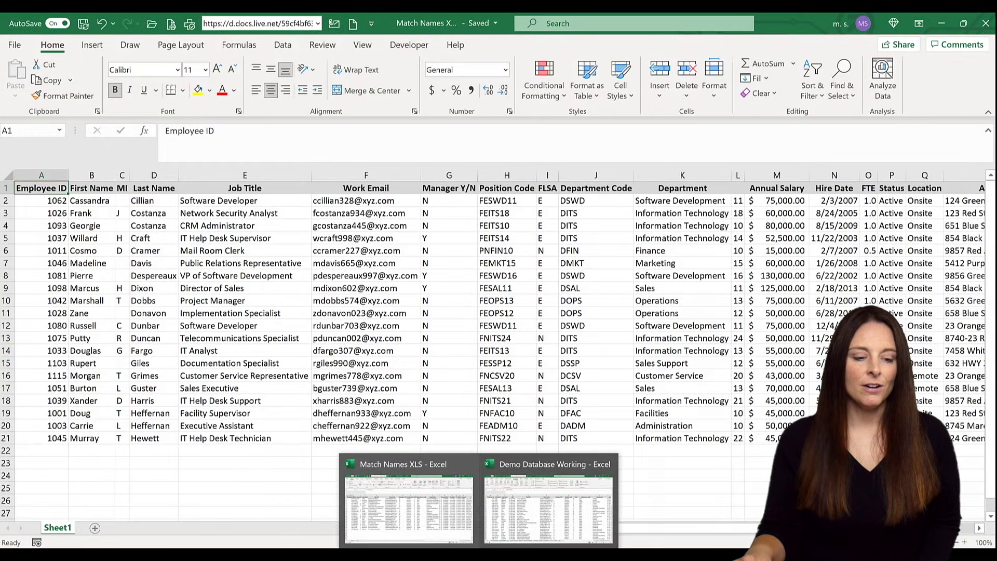
click(514, 528)
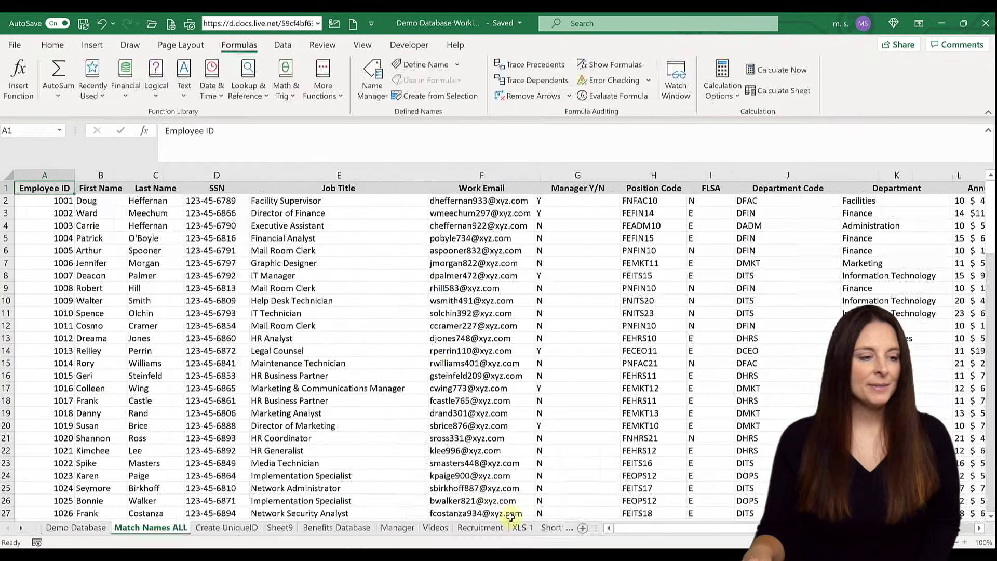
Step: Insert a new column before Last Name on the Match Names ALL sheet and head it "Matched Name"
click(149, 175)
right_click(149, 175)
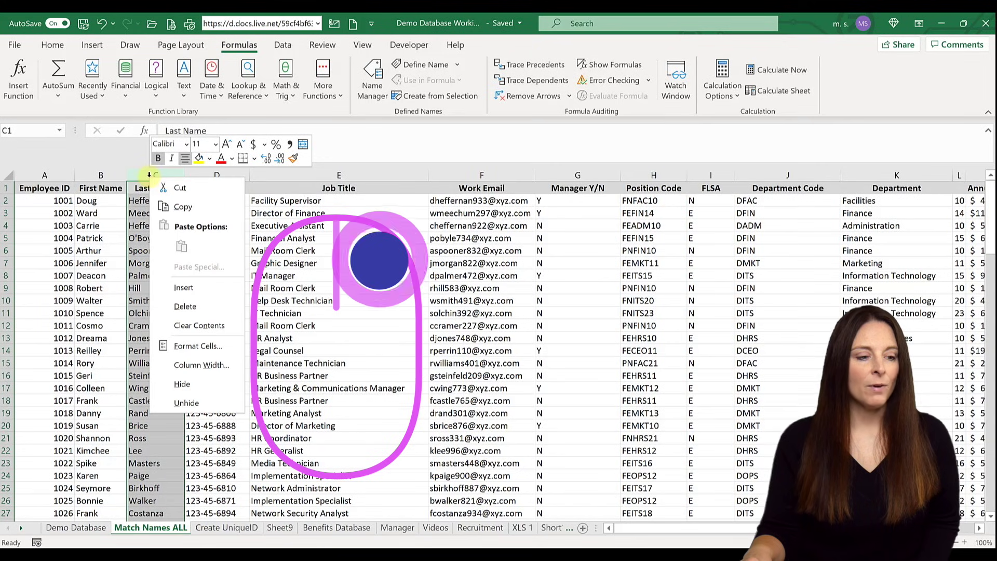
click(200, 288)
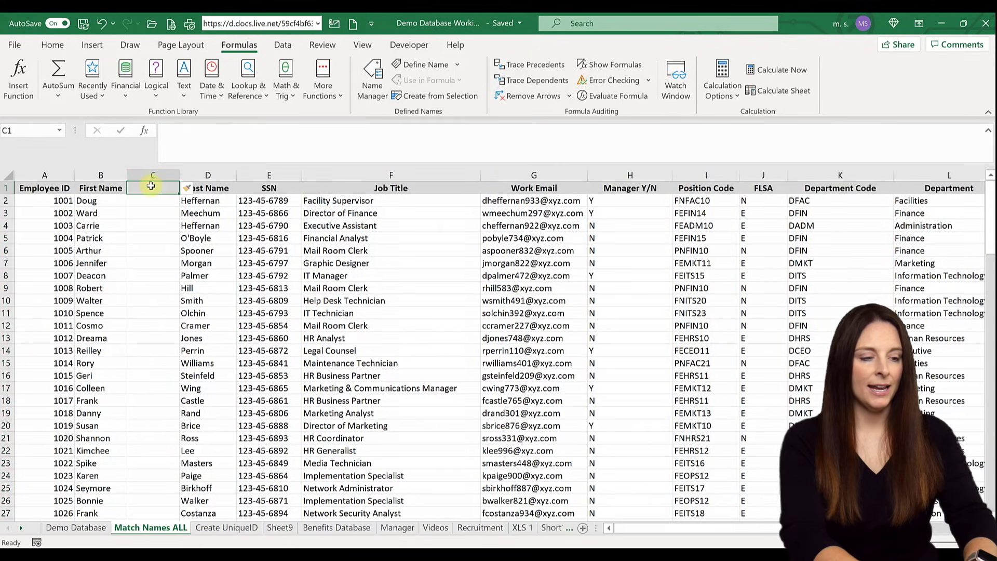
text(Mat)
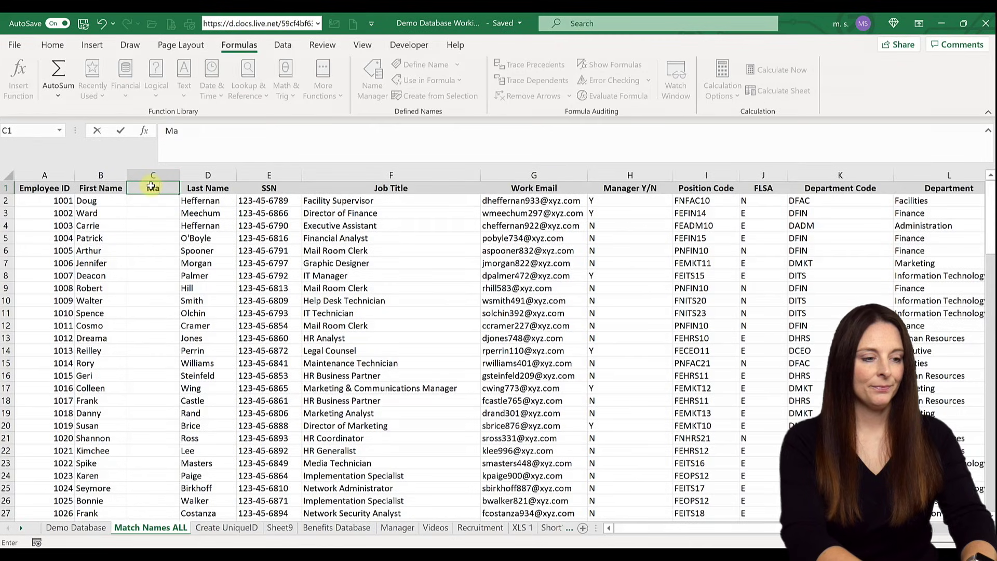
text(ched Name)
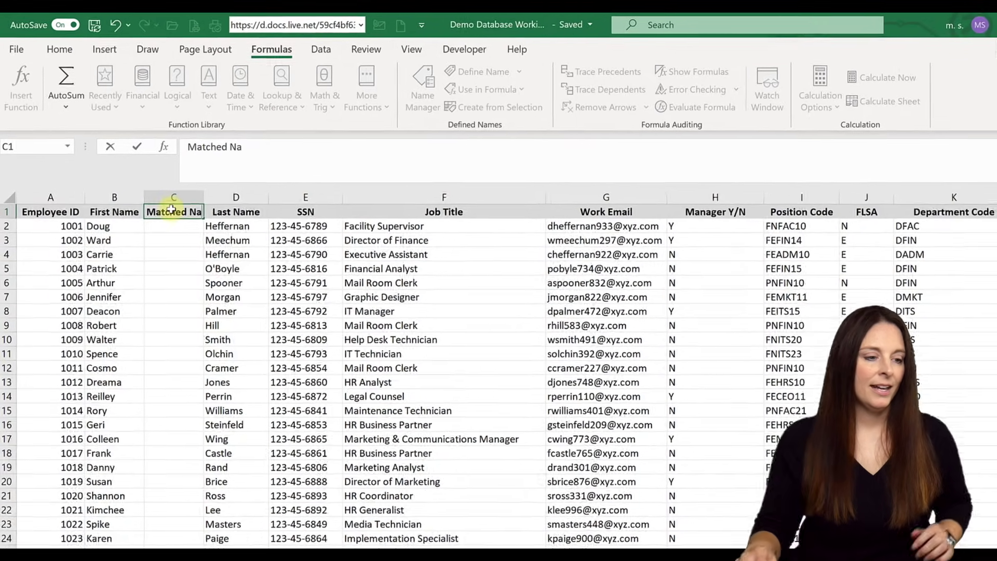
key(Return)
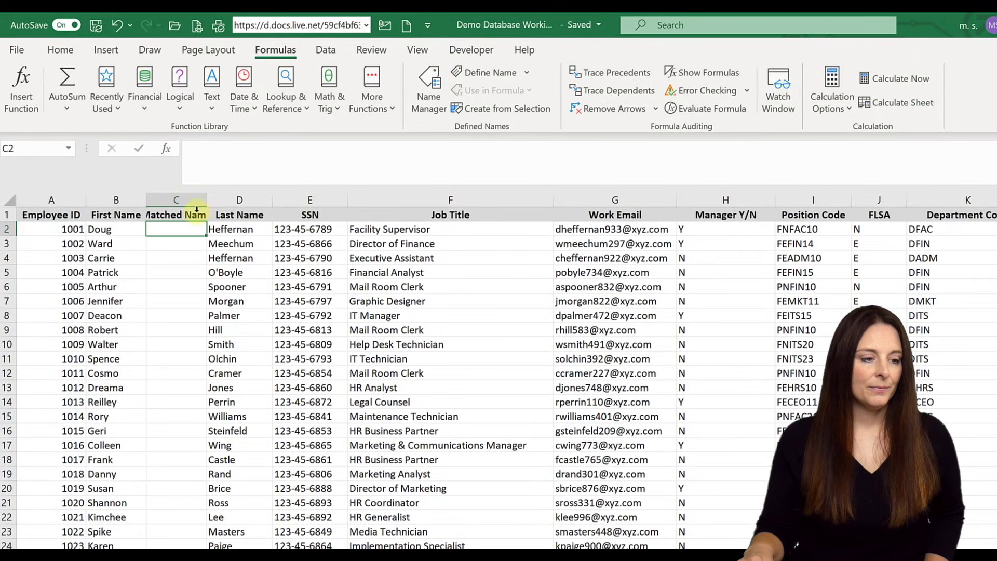
Step: Autofit column C to its header and fill the Matched Name header cell with yellow
double_click(207, 202)
click(184, 215)
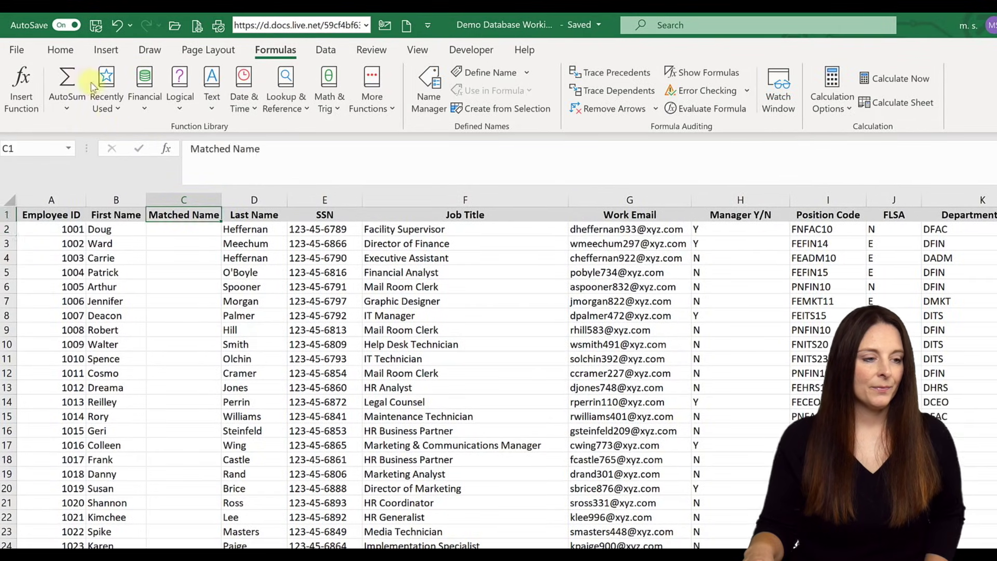
click(62, 51)
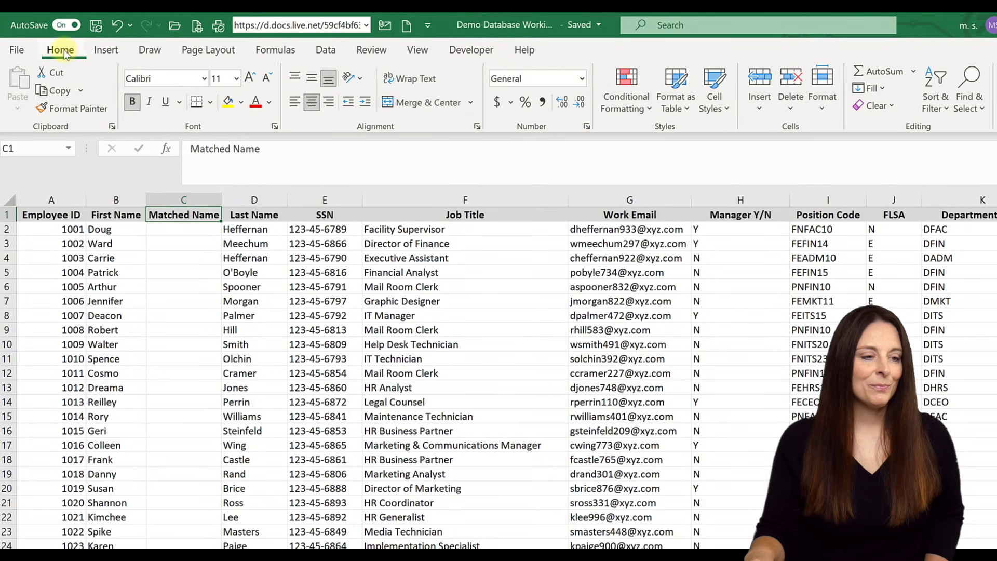
click(229, 103)
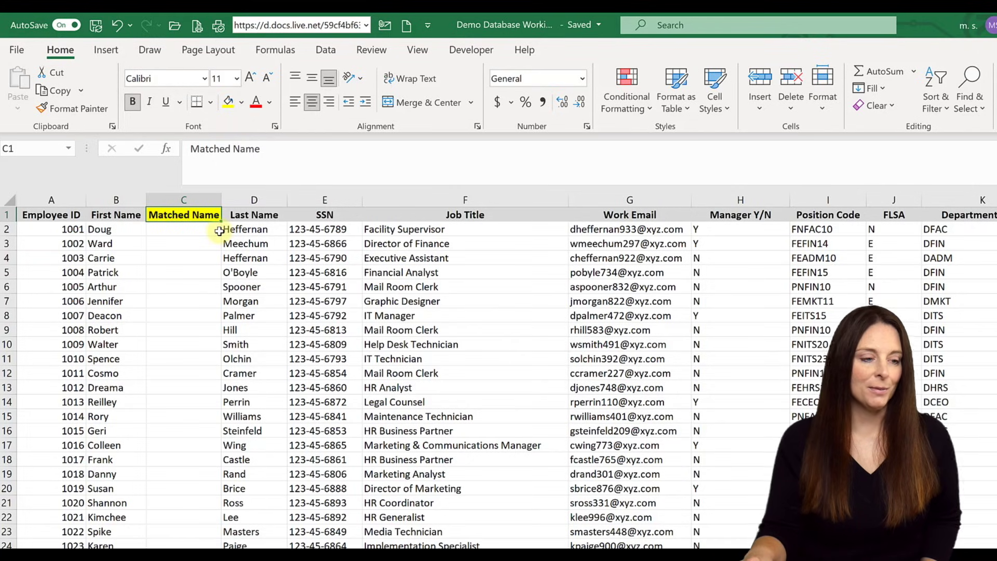
Step: Insert a VLOOKUP function in cell C2 with A2 as the lookup value
click(183, 230)
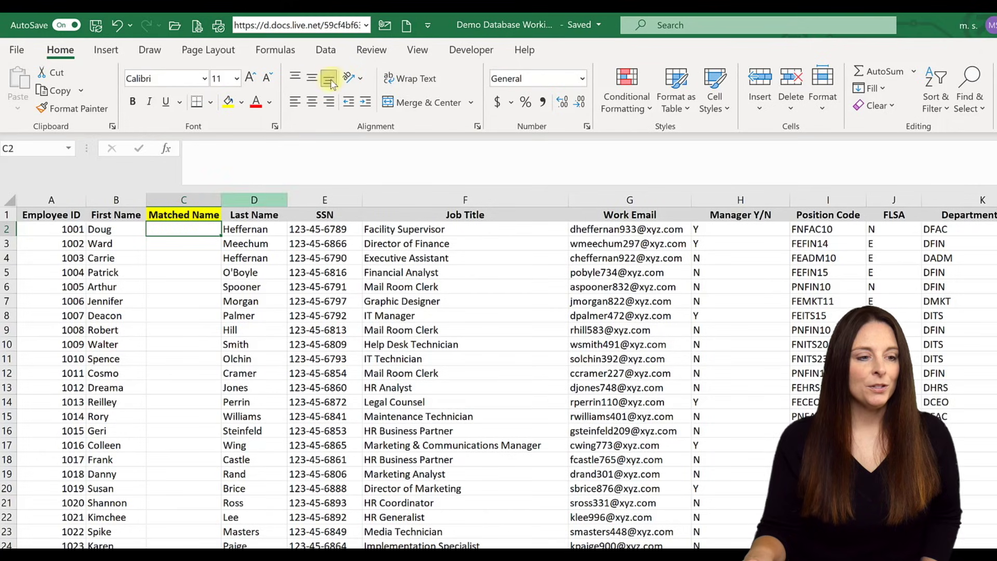
click(283, 50)
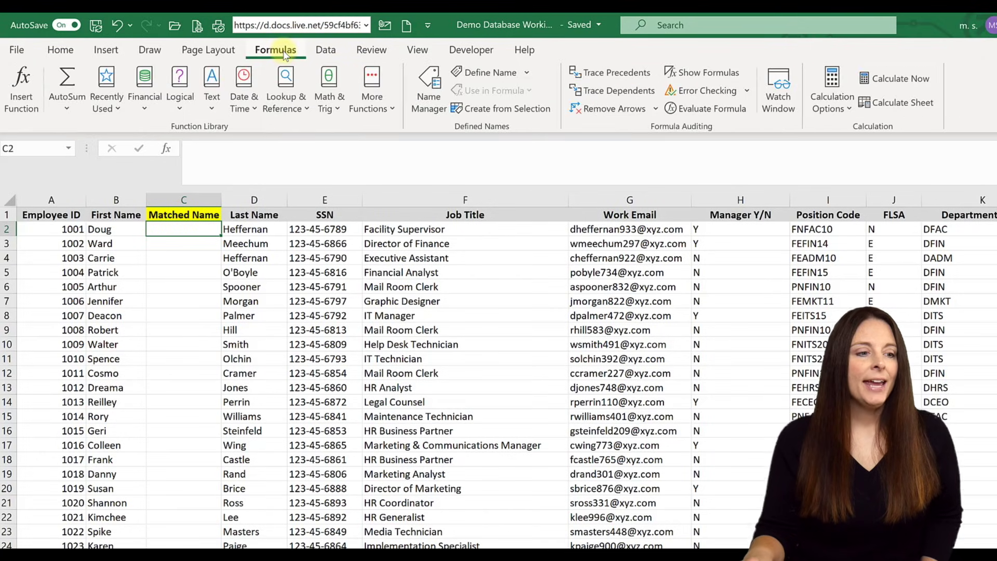
click(115, 109)
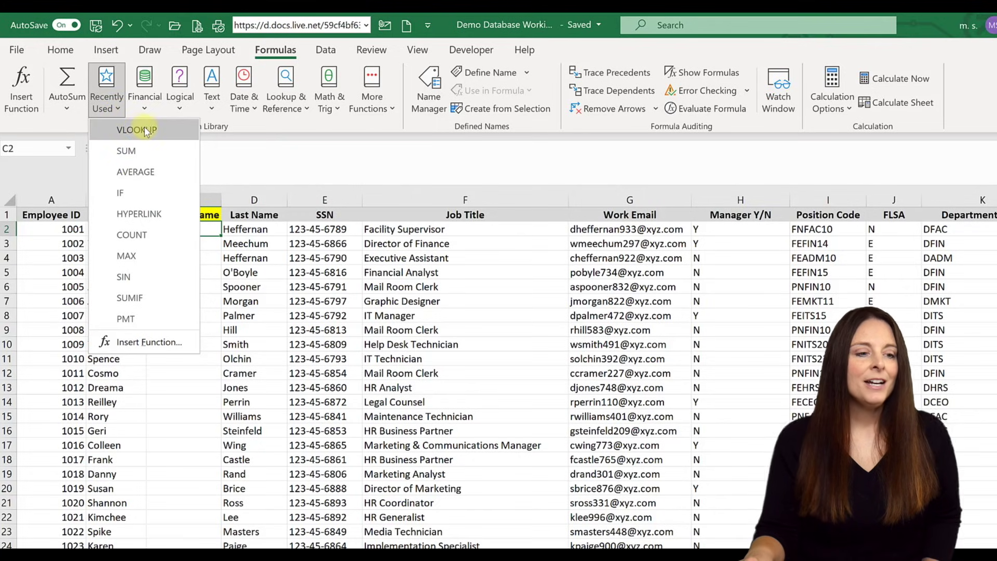
click(292, 107)
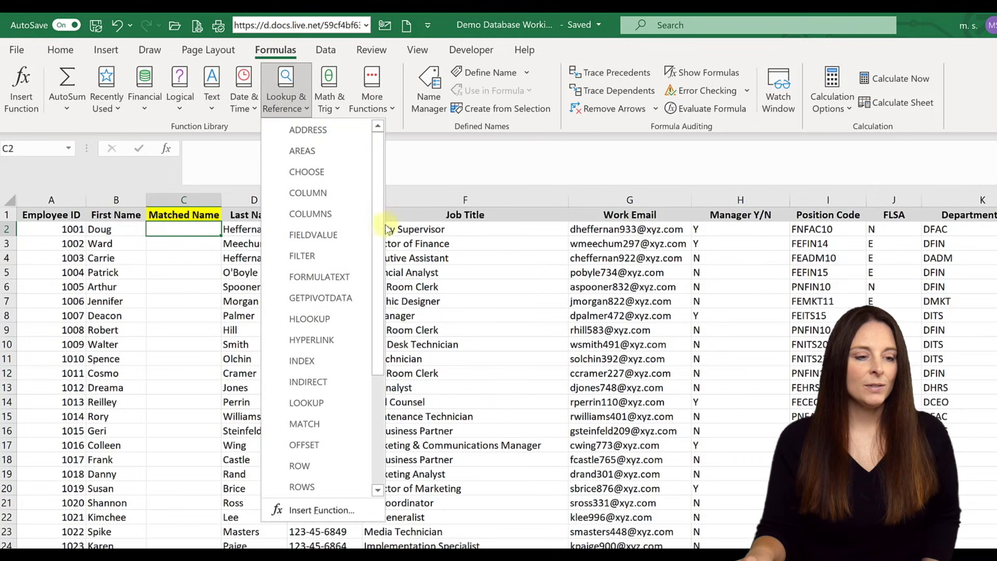
drag(377, 234, 384, 378)
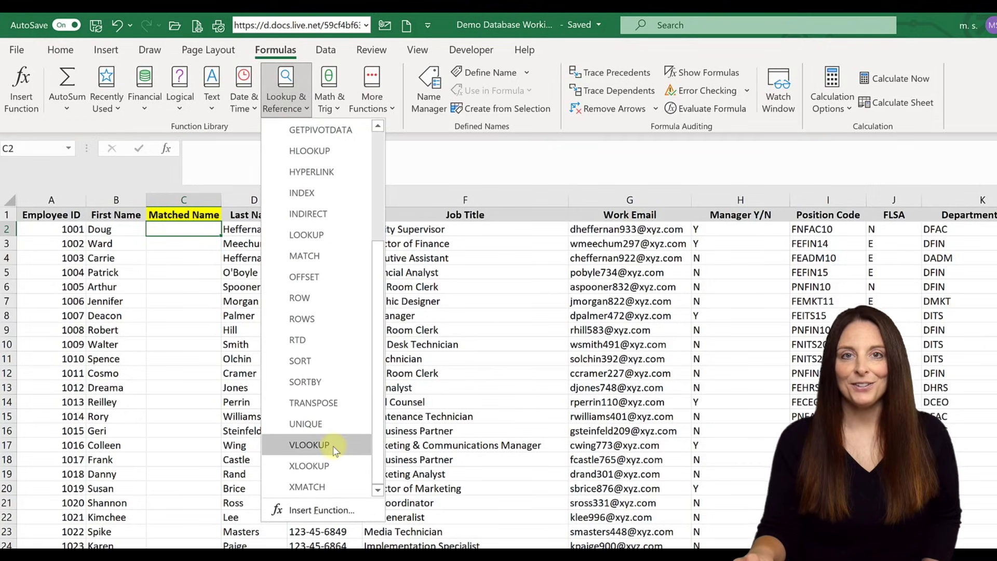
click(310, 445)
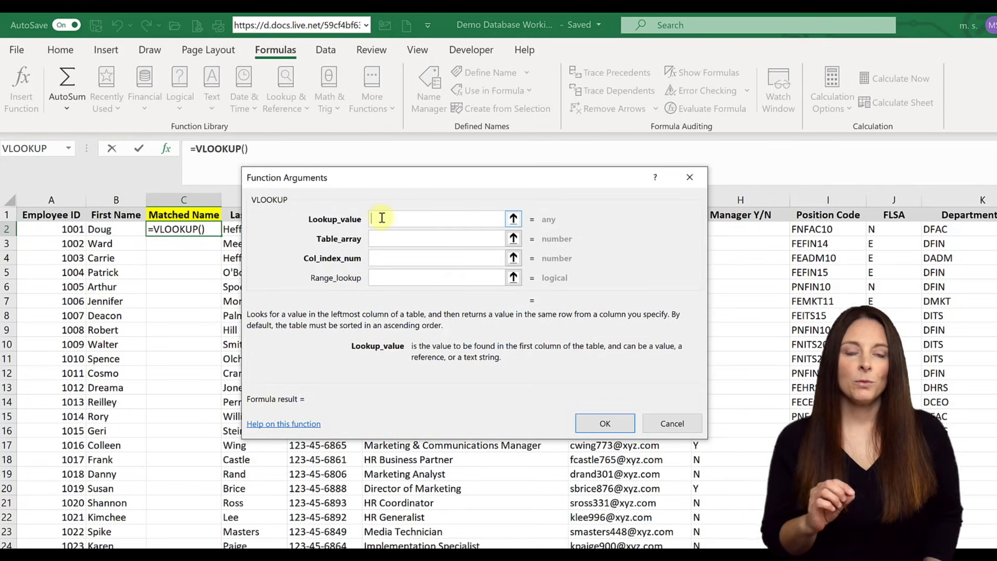
text(a2)
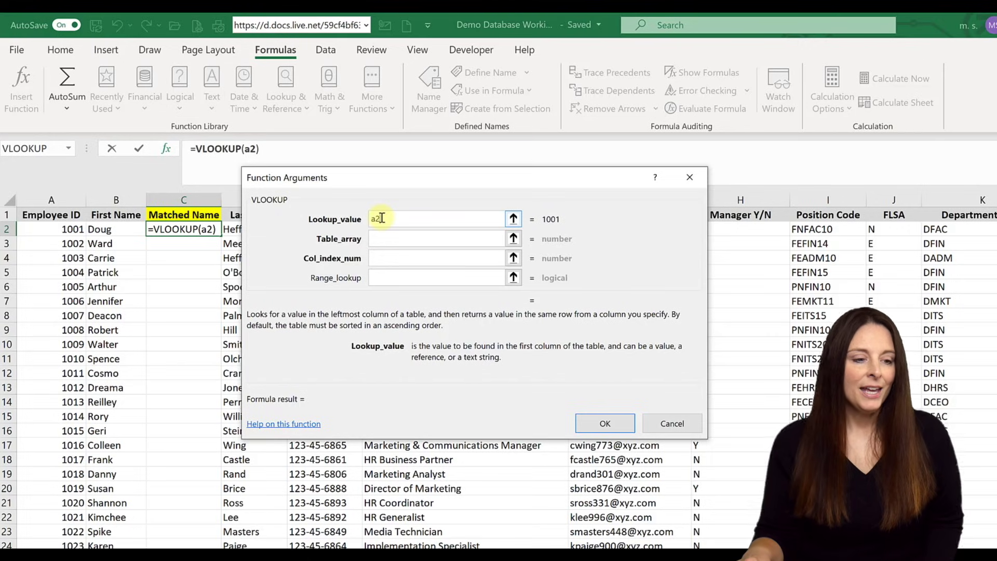
Step: Set the VLOOKUP table array to $A$1:$V$21 on Sheet1 of the Match Names XLS workbook
click(383, 240)
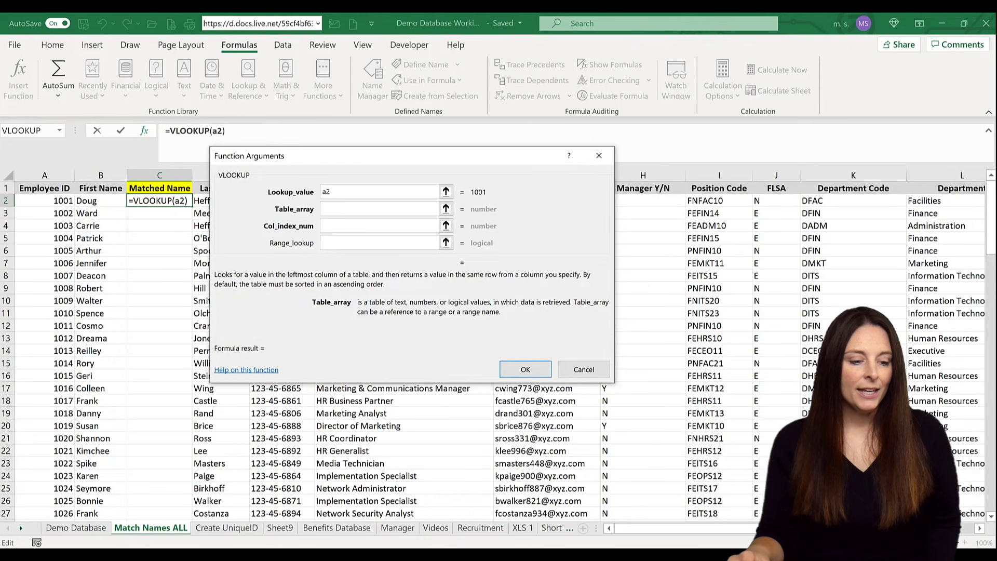
click(478, 558)
click(425, 521)
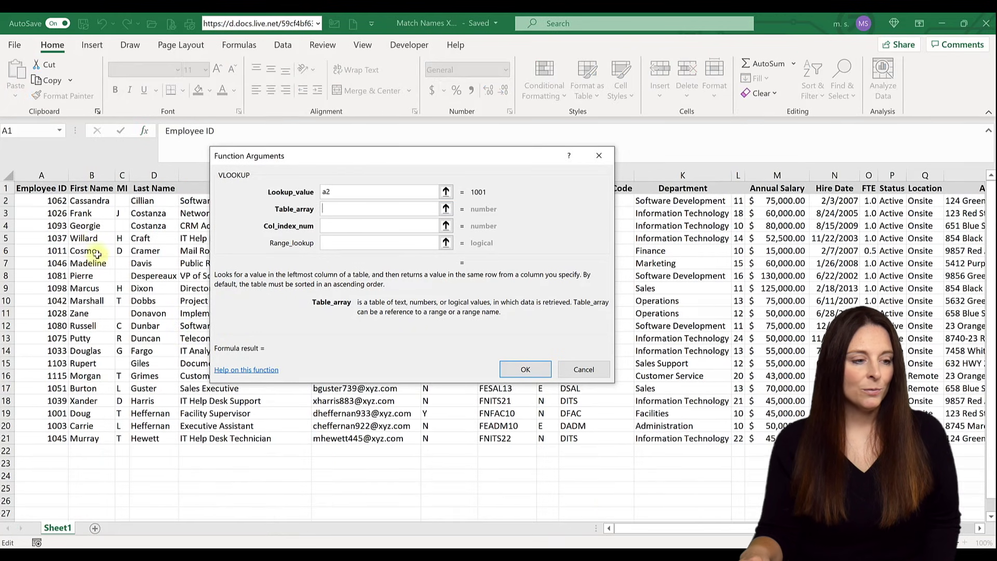
drag(45, 185, 875, 188)
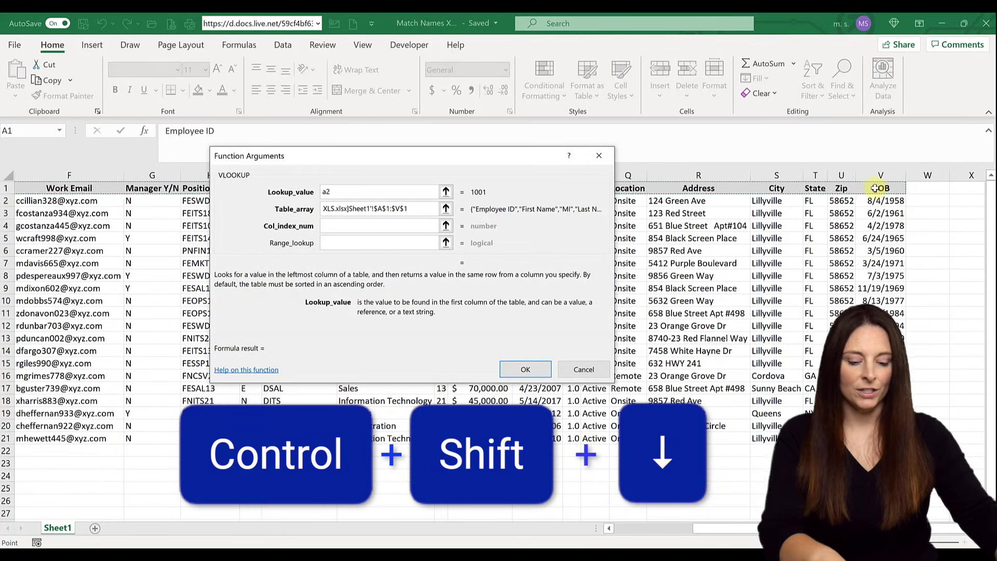
key(ctrl+shift+Down)
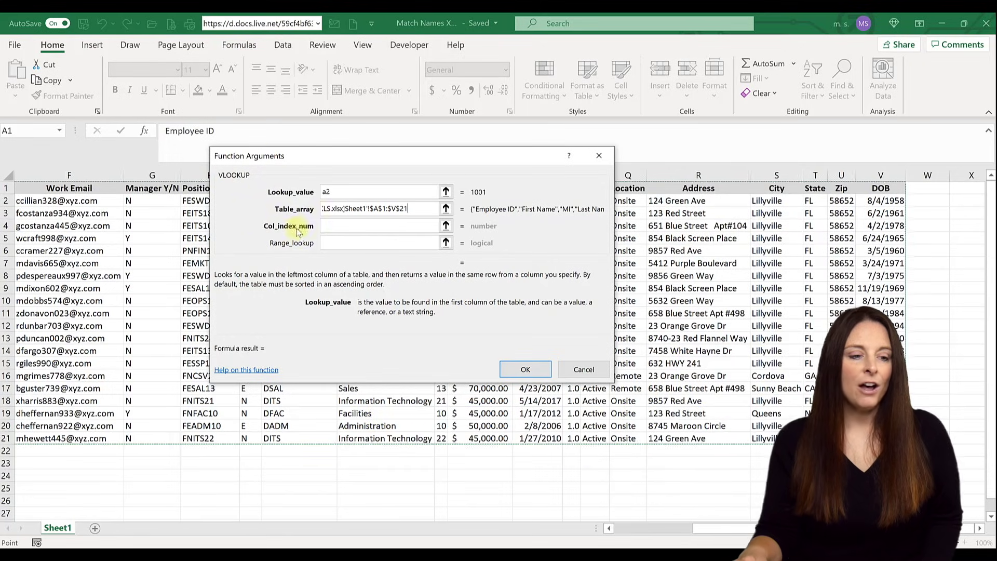
Step: Complete the VLOOKUP with column index number 2 and range lookup false
click(335, 228)
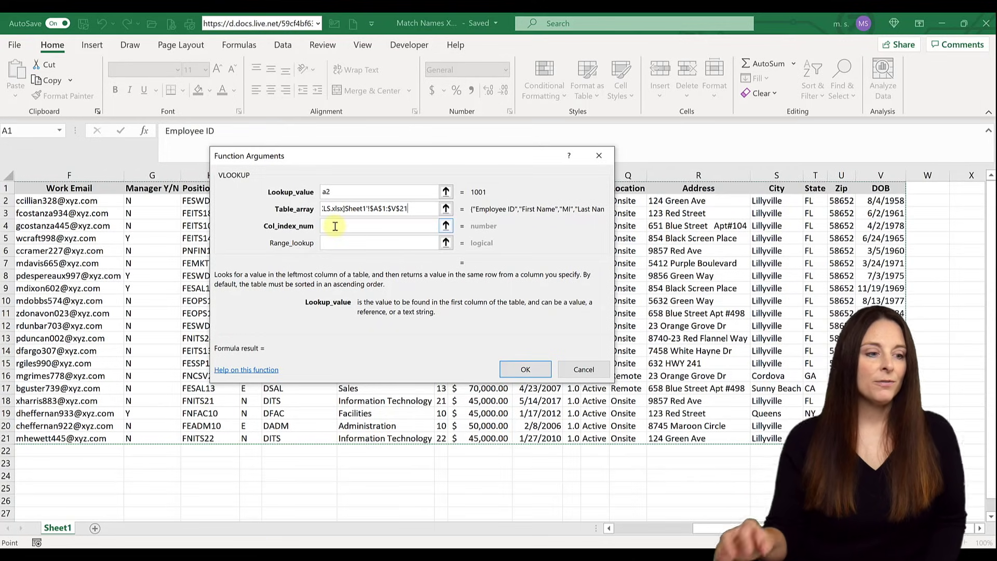
click(335, 226)
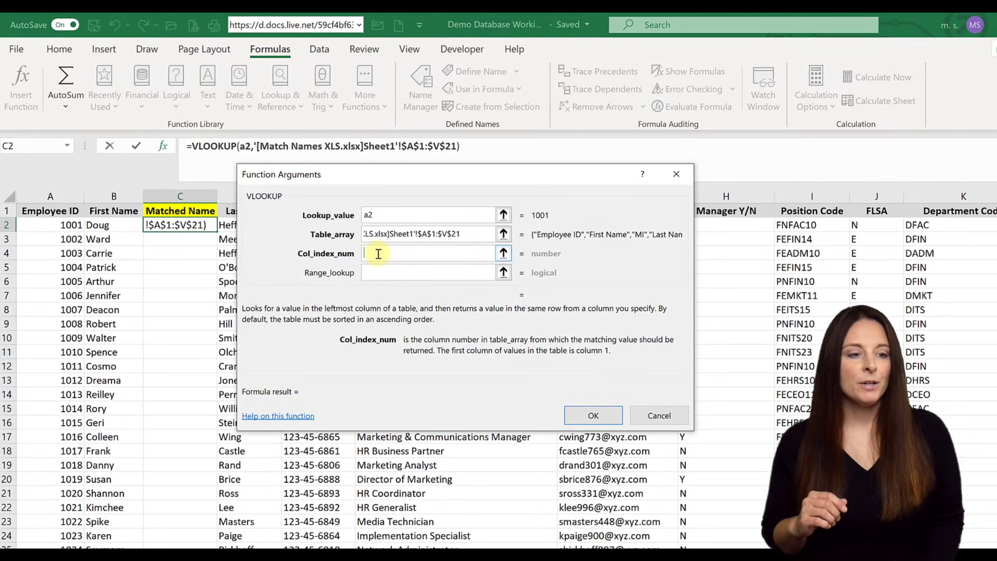
text(2)
click(377, 274)
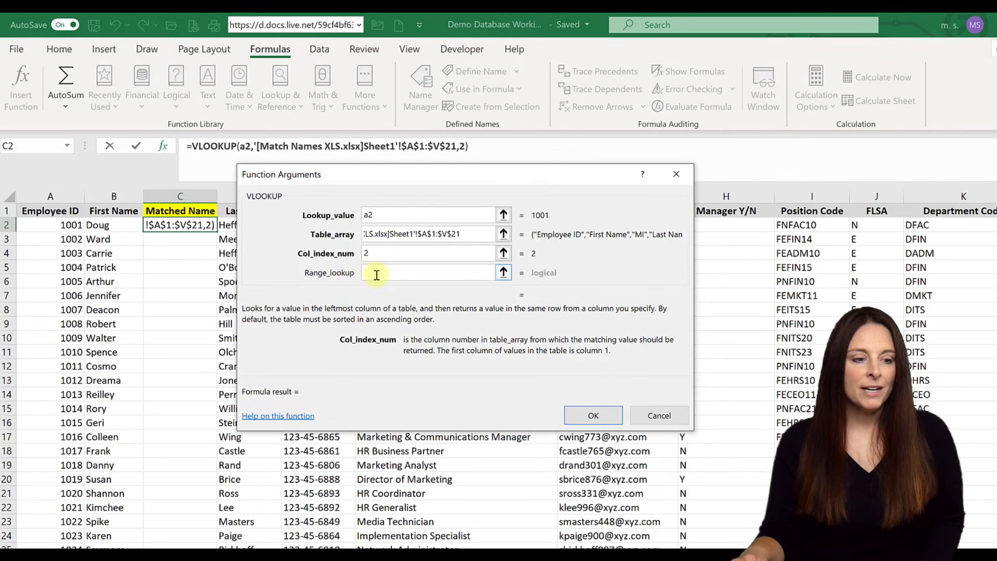
click(378, 273)
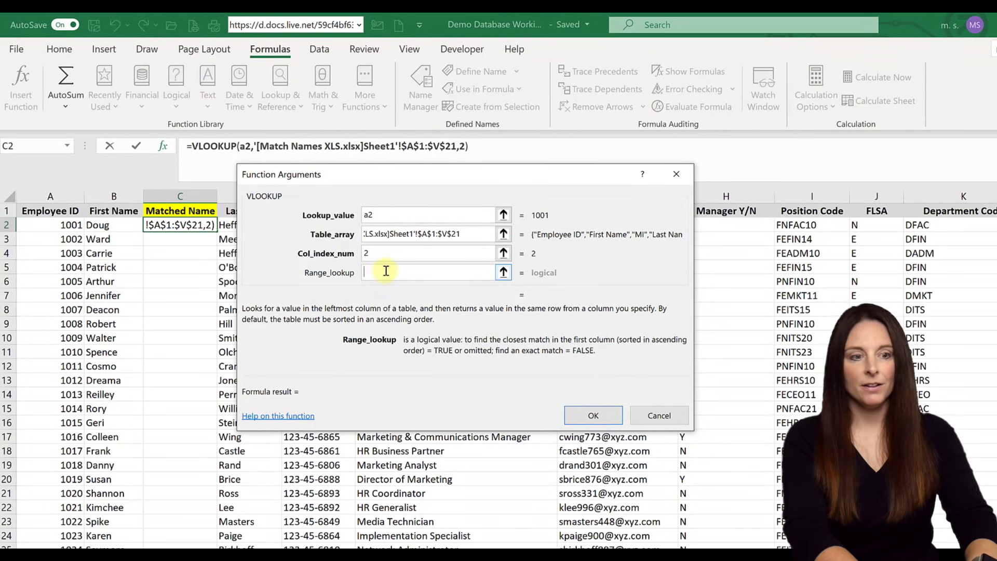
text(false)
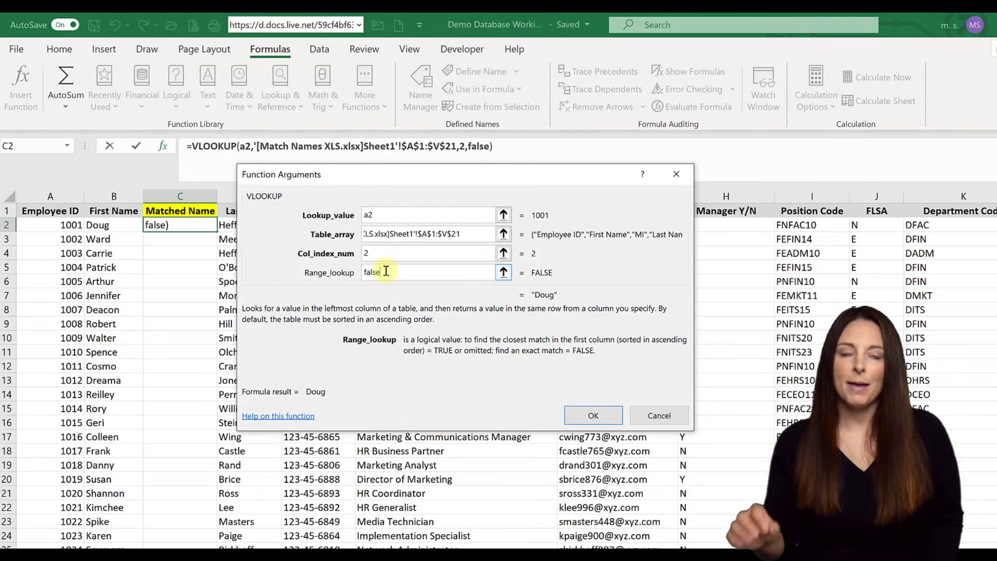
click(594, 415)
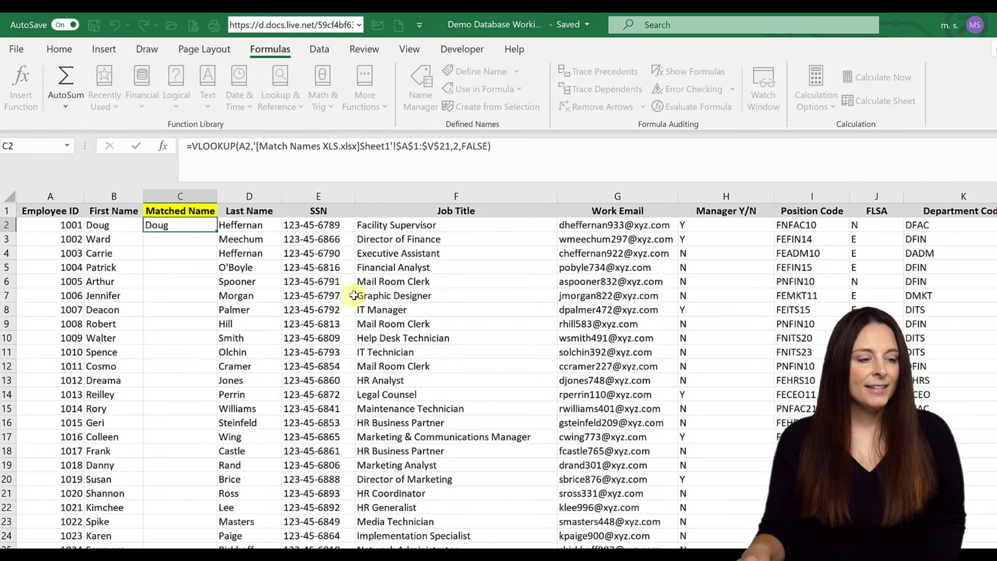
Step: Fill the VLOOKUP formula from C2 down the Matched Name column and review the results
double_click(219, 233)
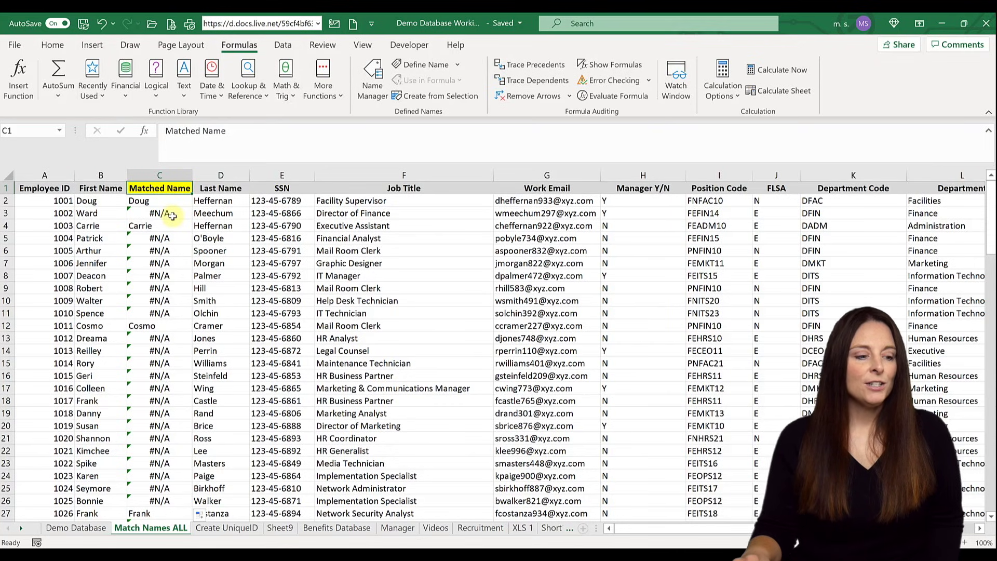
scroll(164, 280, down, 2)
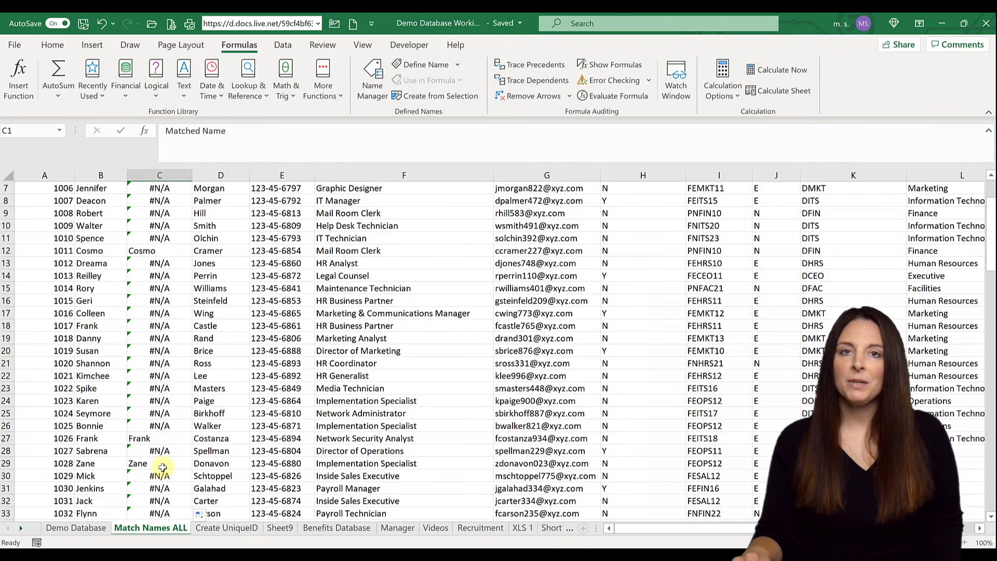
scroll(162, 467, down, 1)
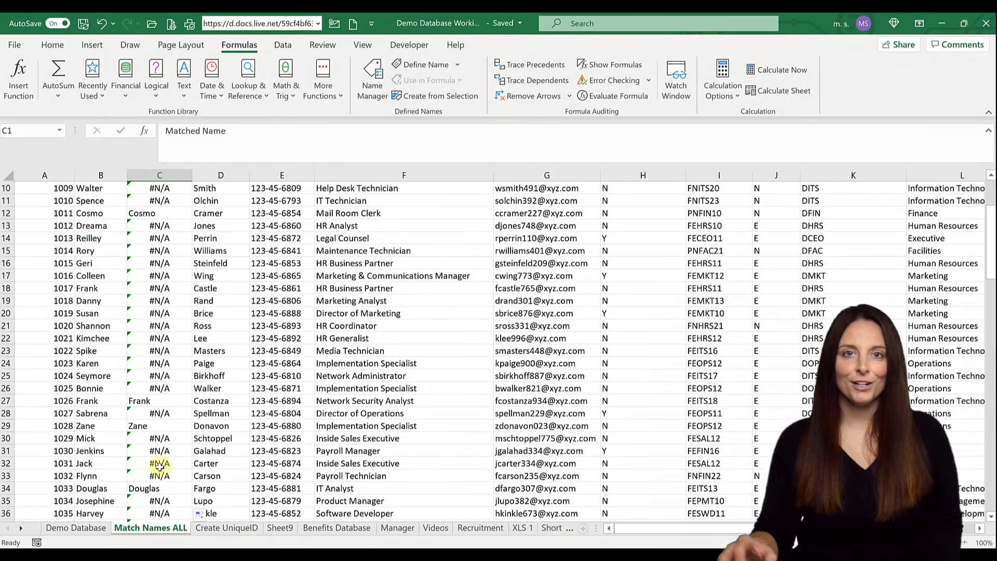
key(ctrl+Home)
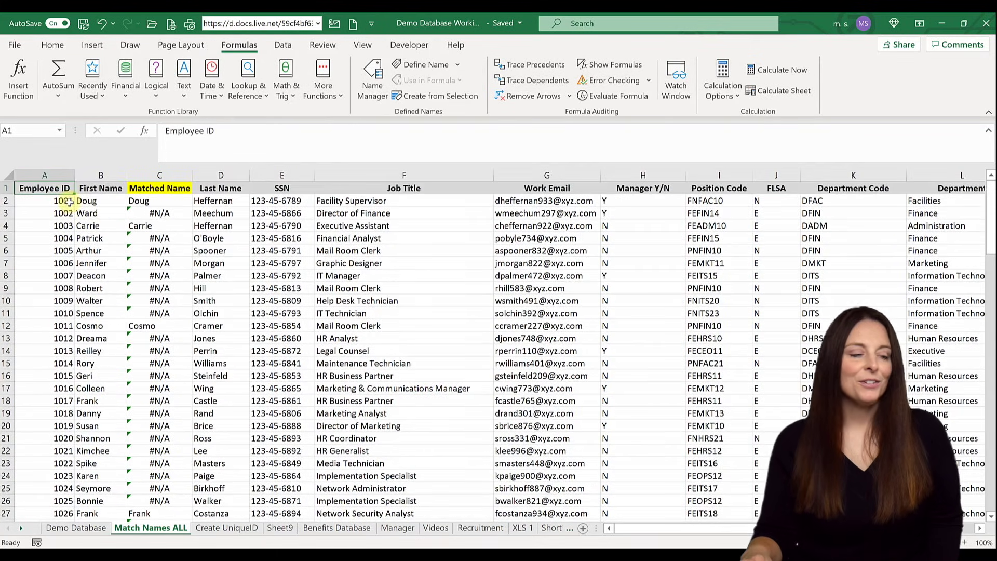
Step: Select the entire Match Names ALL sheet and turn on filters for its header row
click(4, 176)
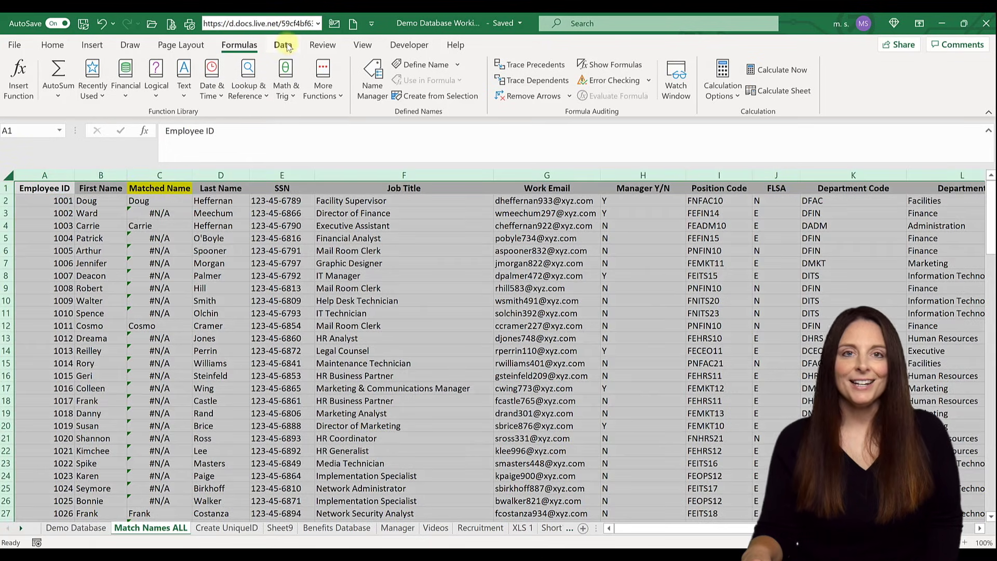
click(285, 45)
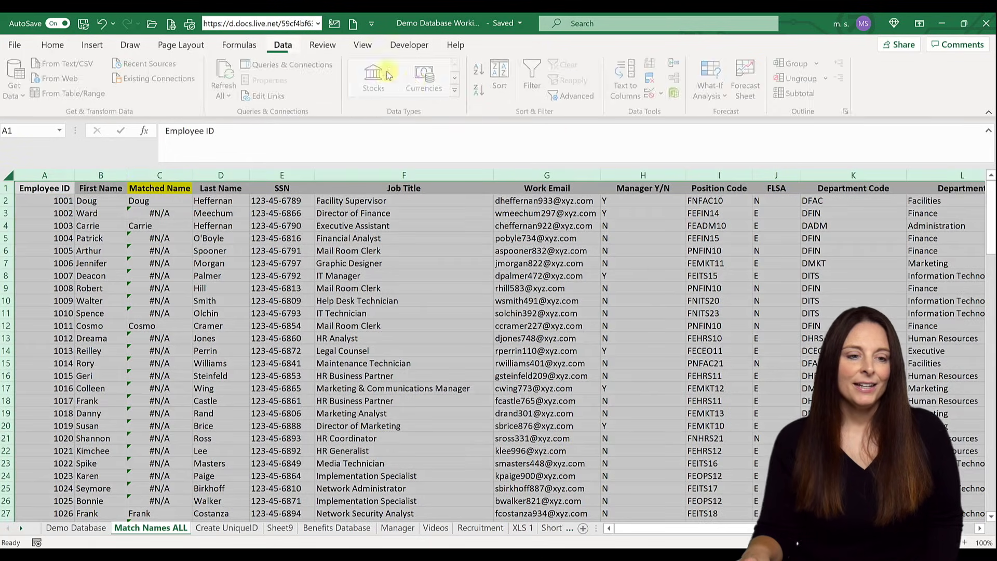
click(535, 92)
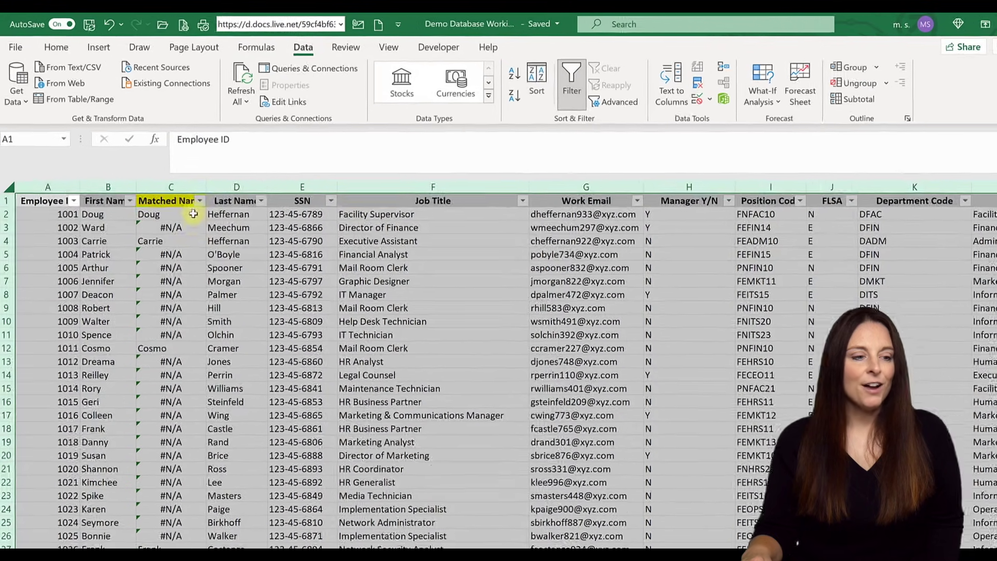
Step: Filter the Matched Name column so that only the #N/A rows are shown
click(188, 200)
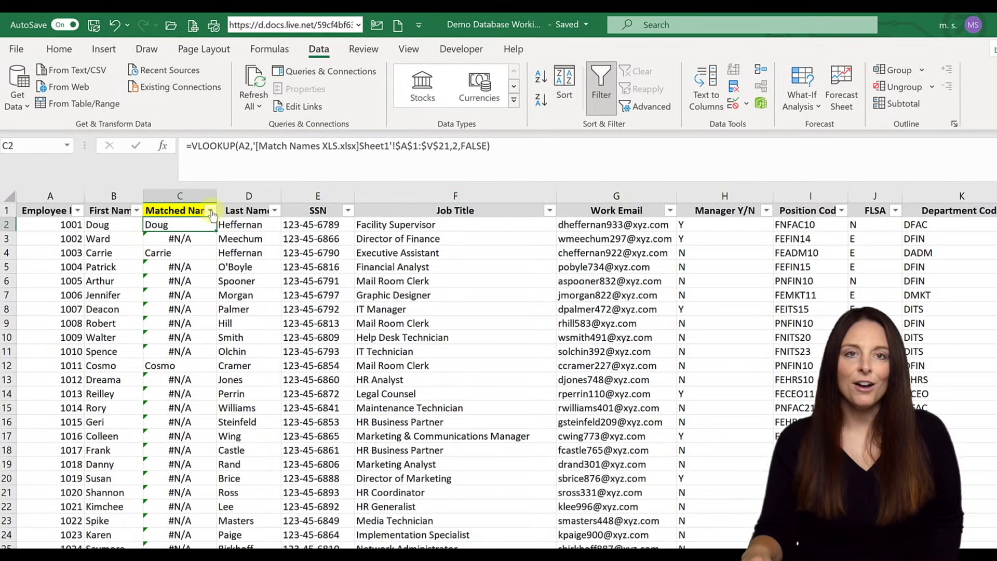
click(211, 210)
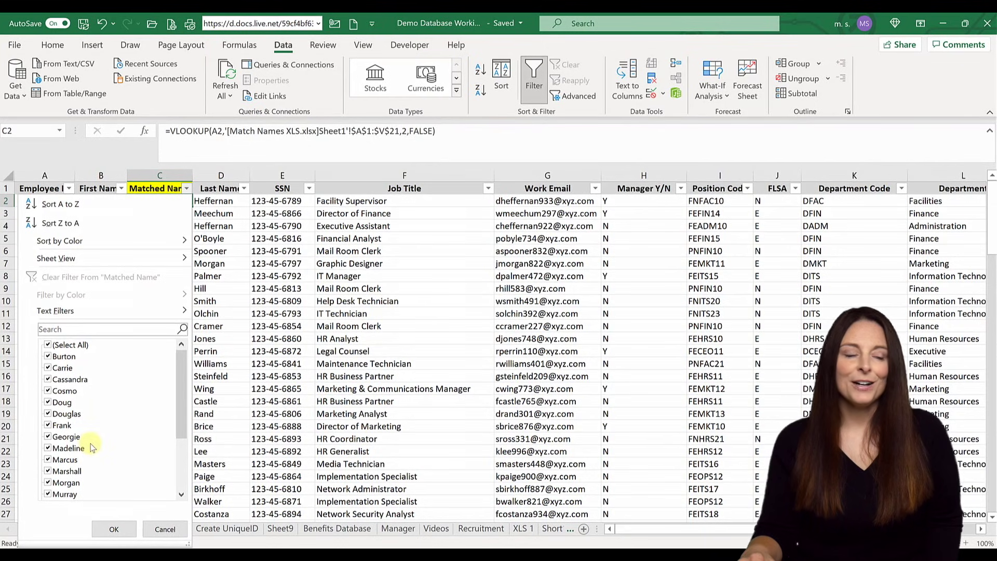
scroll(91, 446, down, 2)
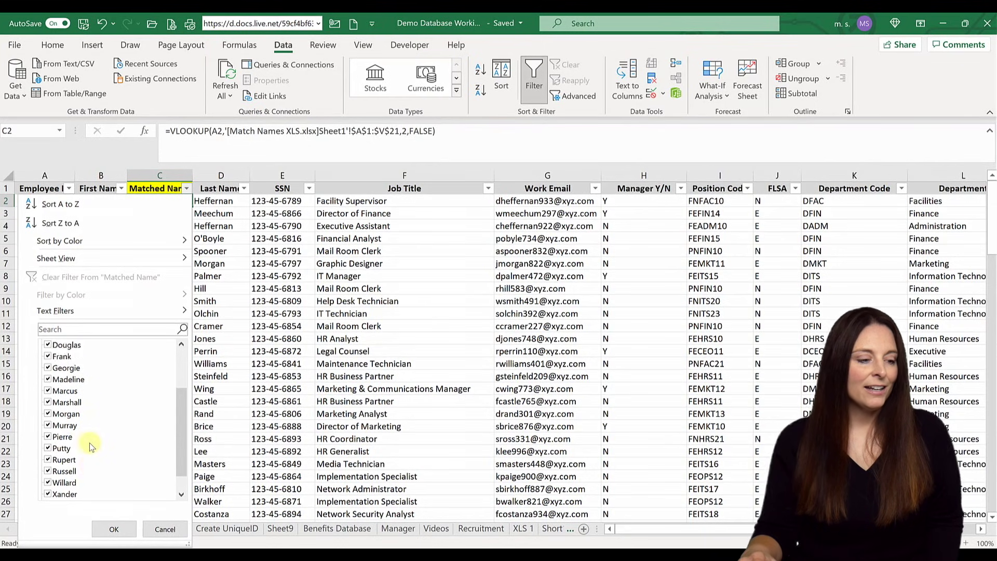
scroll(90, 442, down, 1)
drag(179, 462, 179, 410)
click(52, 345)
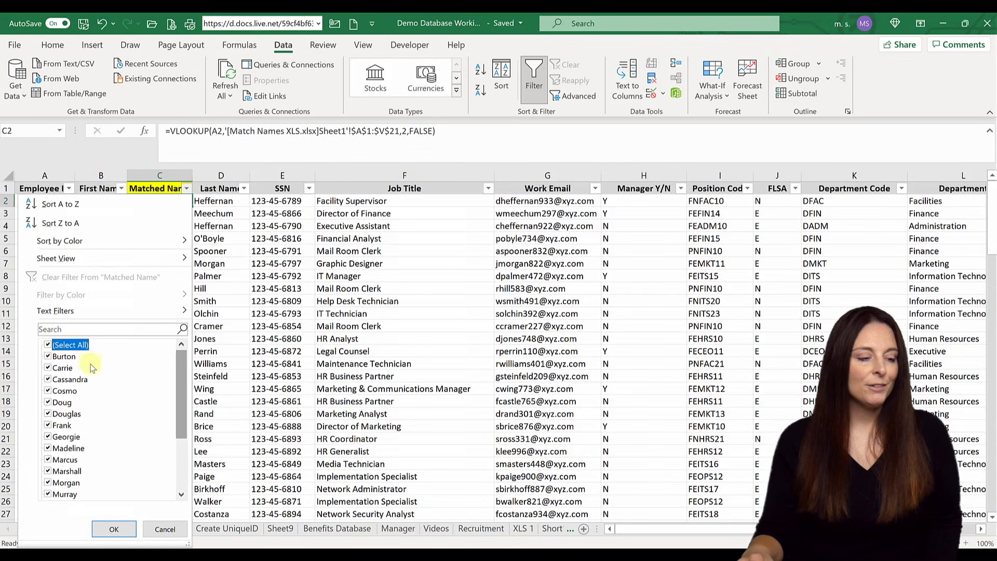
scroll(68, 447, down, 3)
click(57, 495)
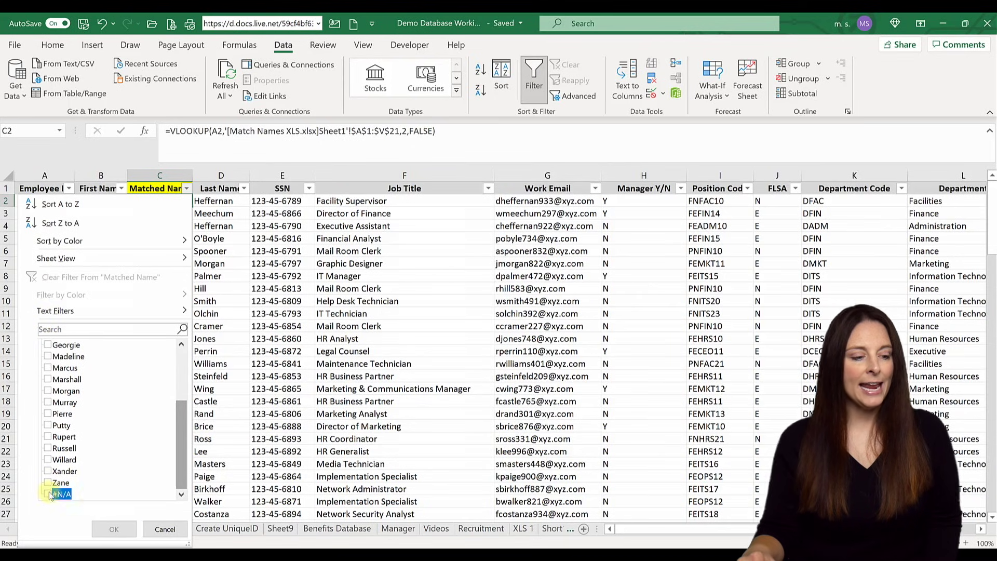
click(114, 527)
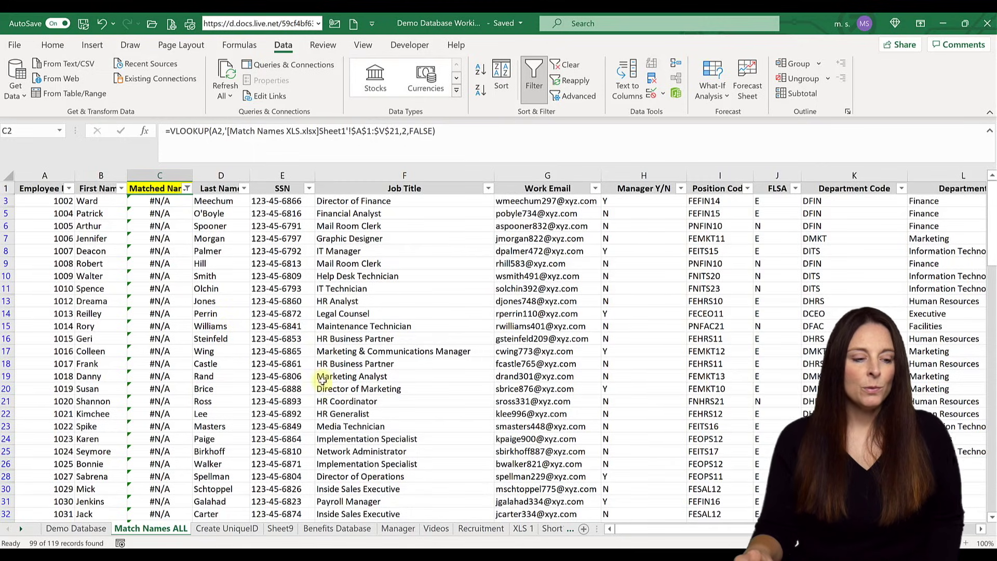
Step: On the Create UniqueID sheet, split the duplicate Work Email column F with delimited Text to Columns at @, replacing the existing data
click(228, 528)
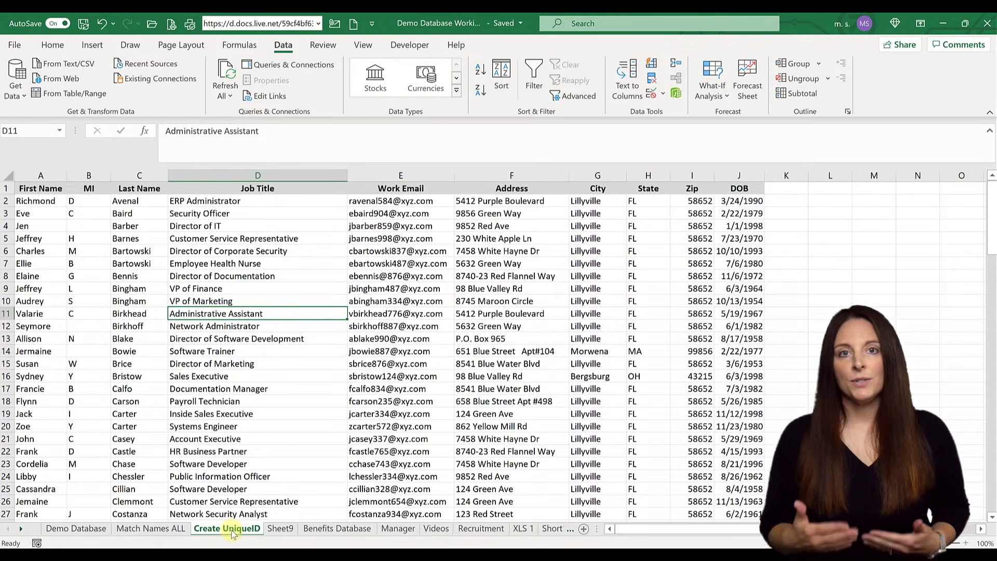
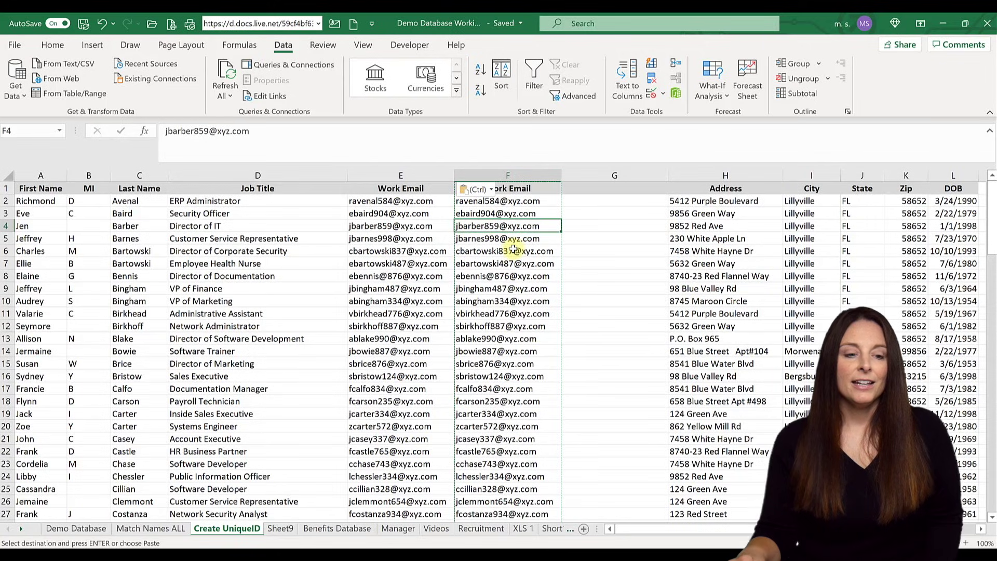
click(596, 196)
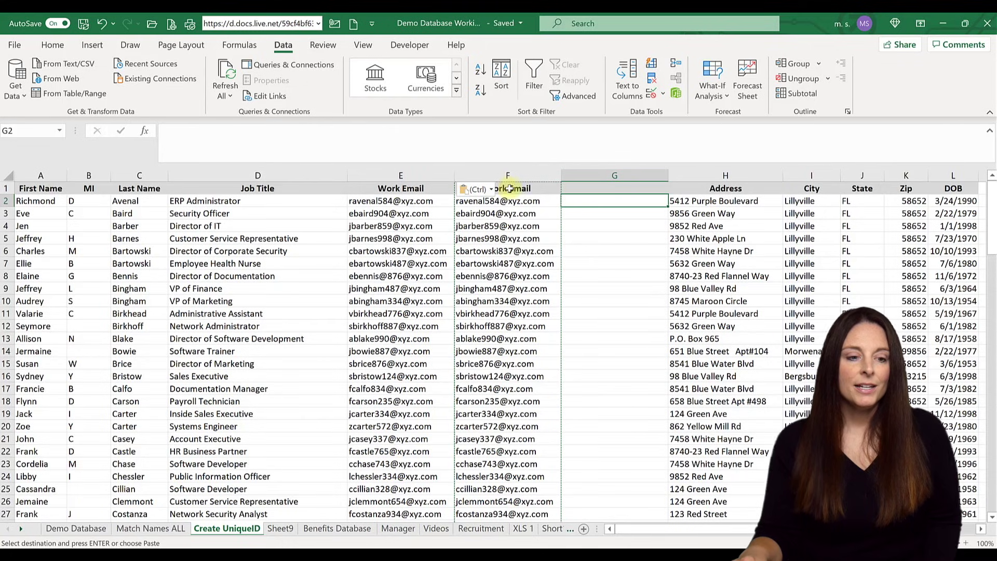
click(499, 175)
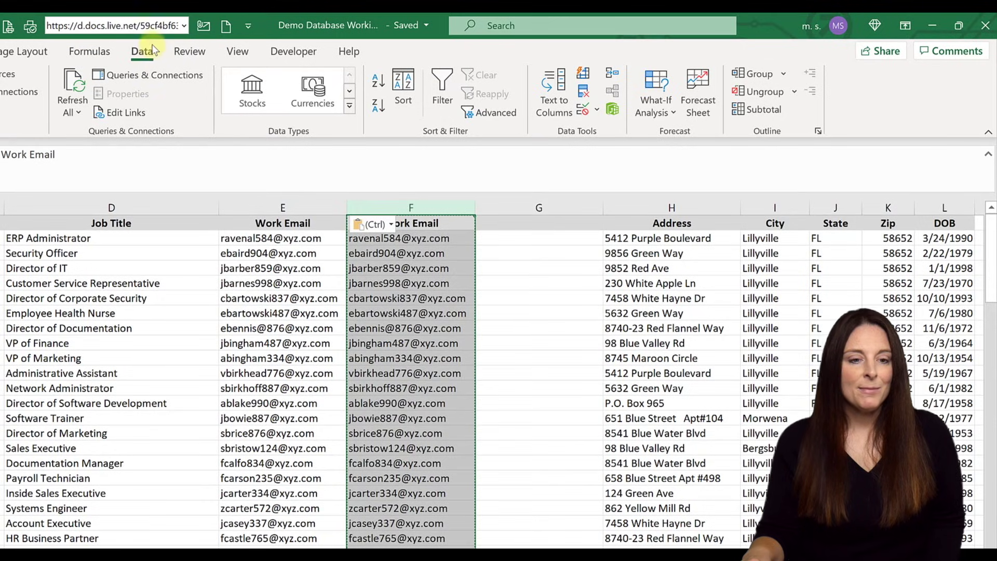
click(552, 108)
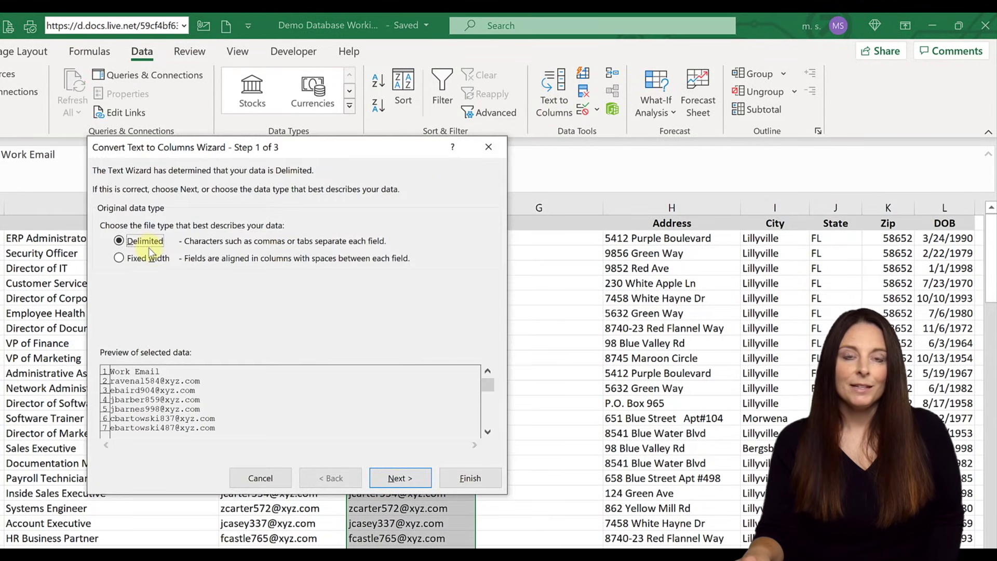
click(404, 478)
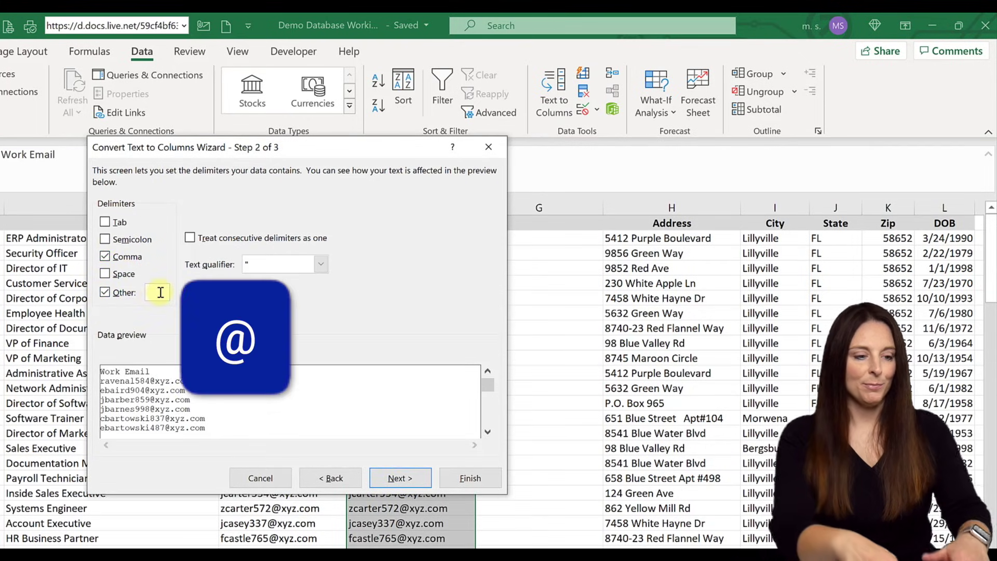
text(@)
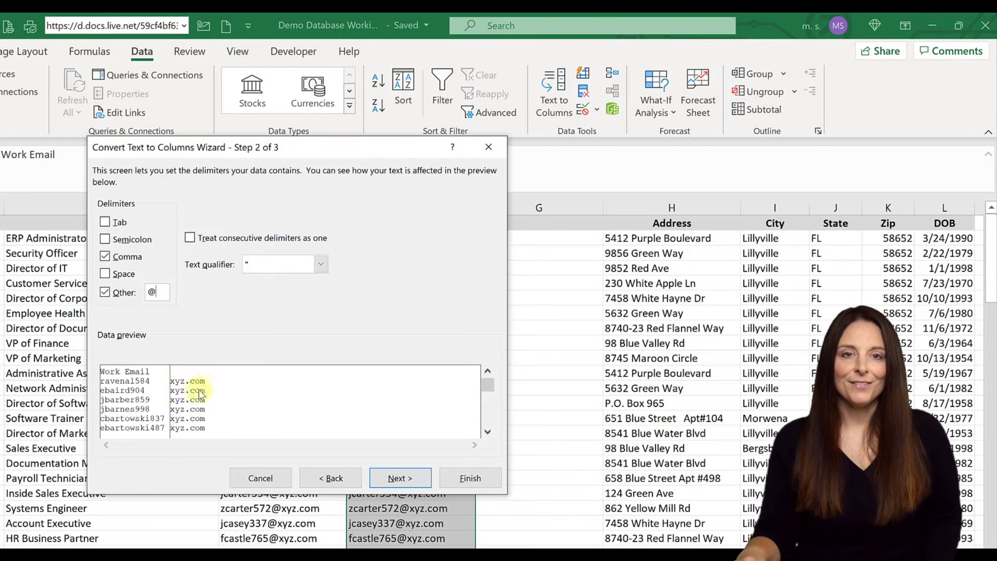
click(429, 478)
click(469, 478)
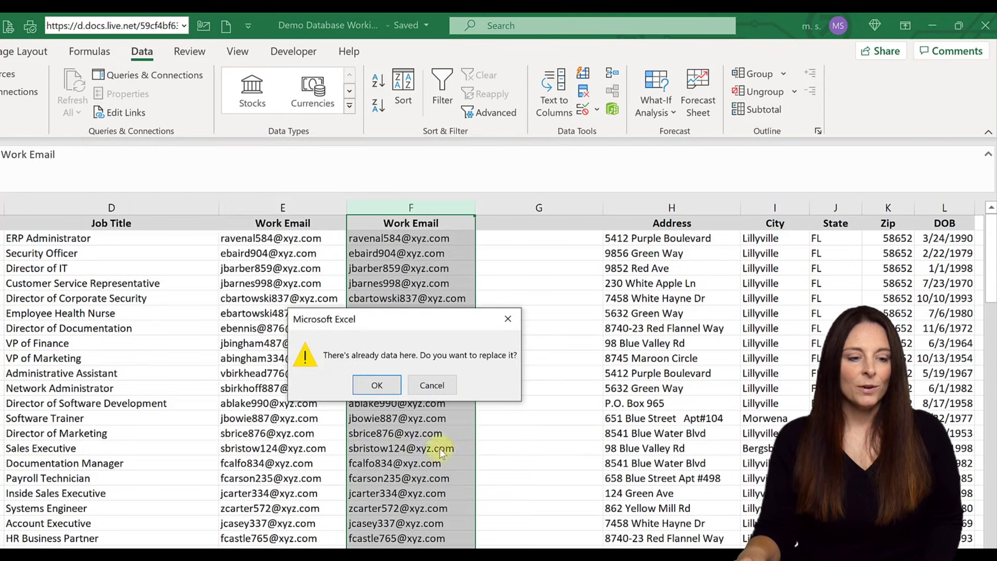
click(377, 385)
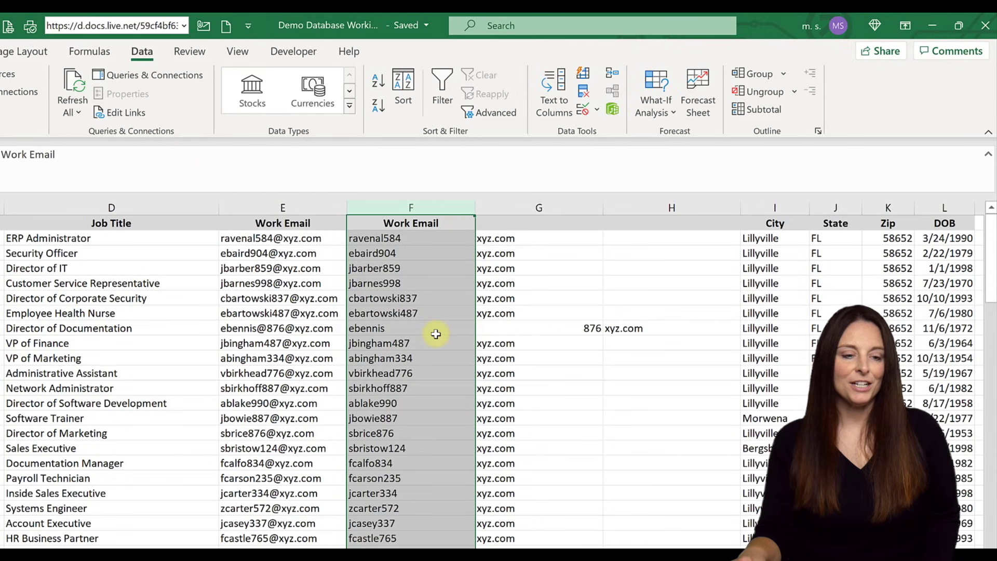
Step: Delete columns G and H, which hold the split-off email domain parts
click(520, 206)
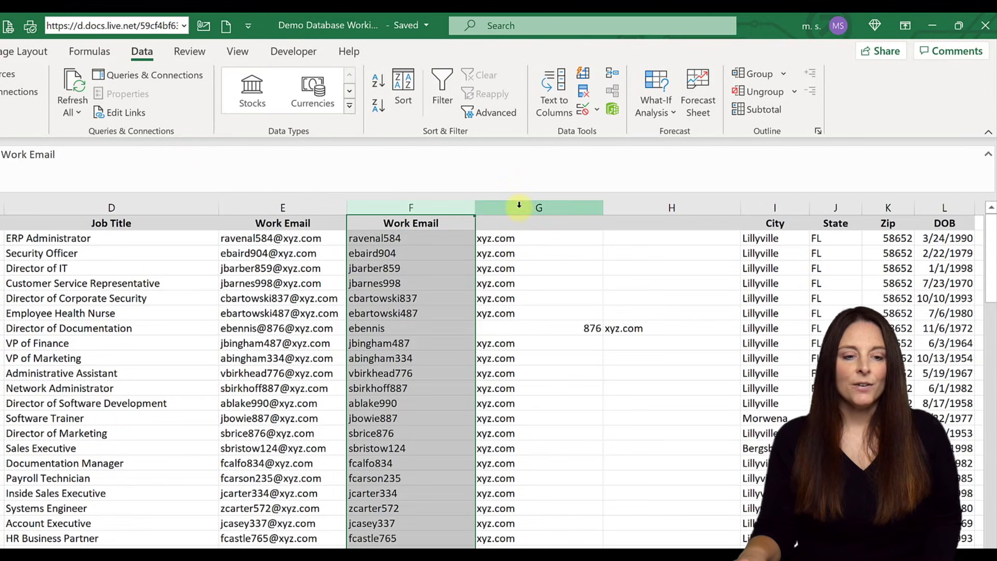
shift+click(638, 203)
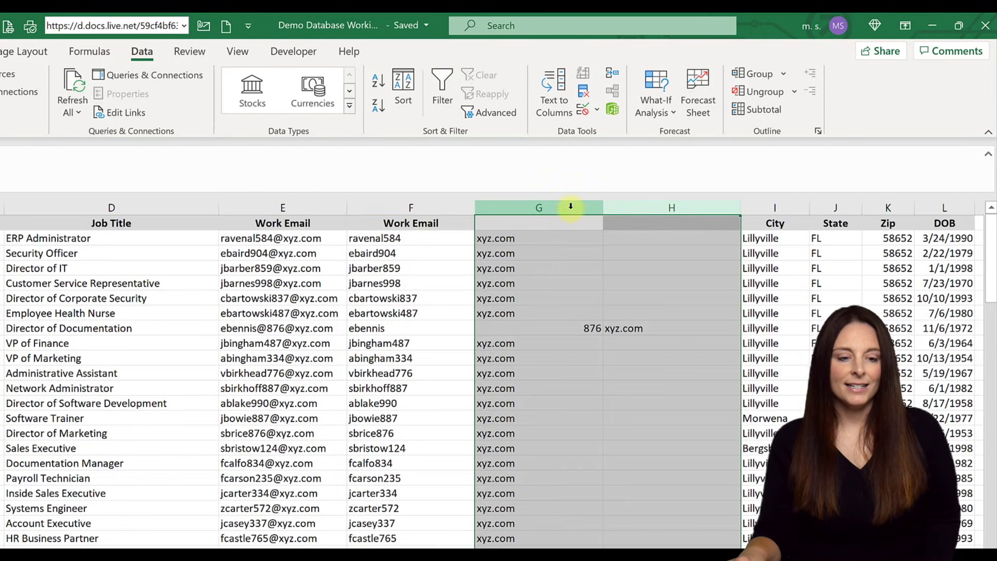
right_click(571, 206)
click(614, 363)
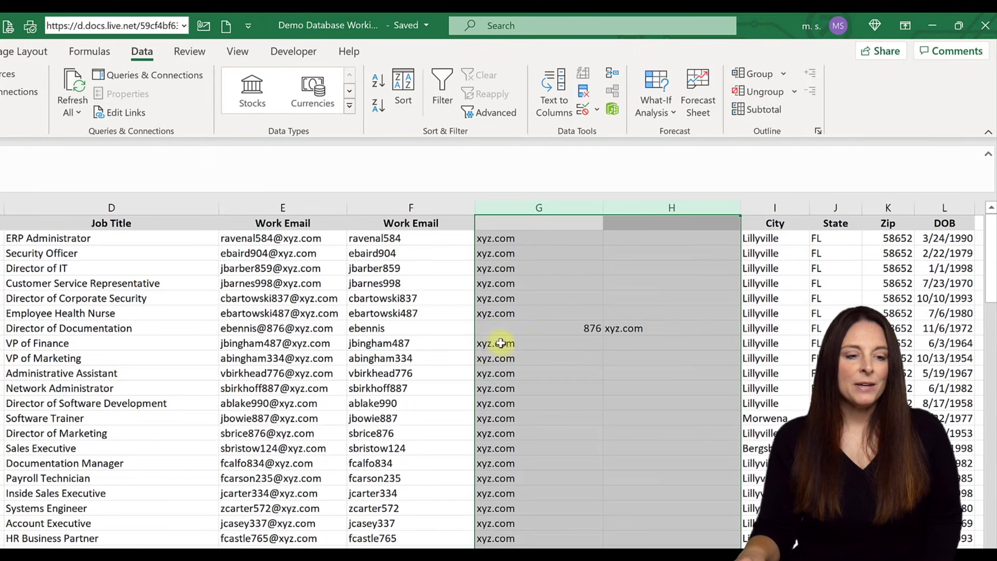
Step: Rename the column F header to UserID and autofit the column's width
click(409, 222)
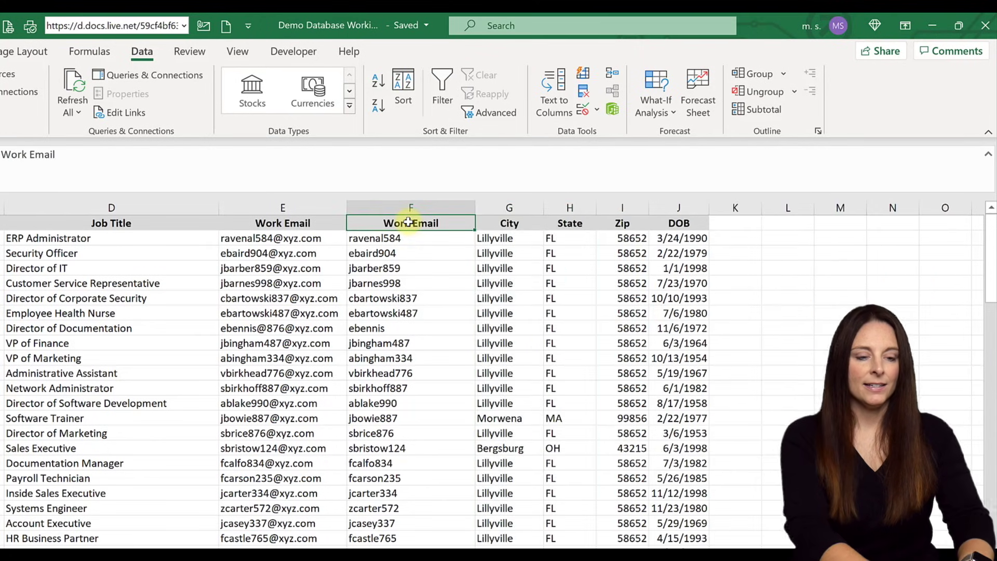
text(UserI)
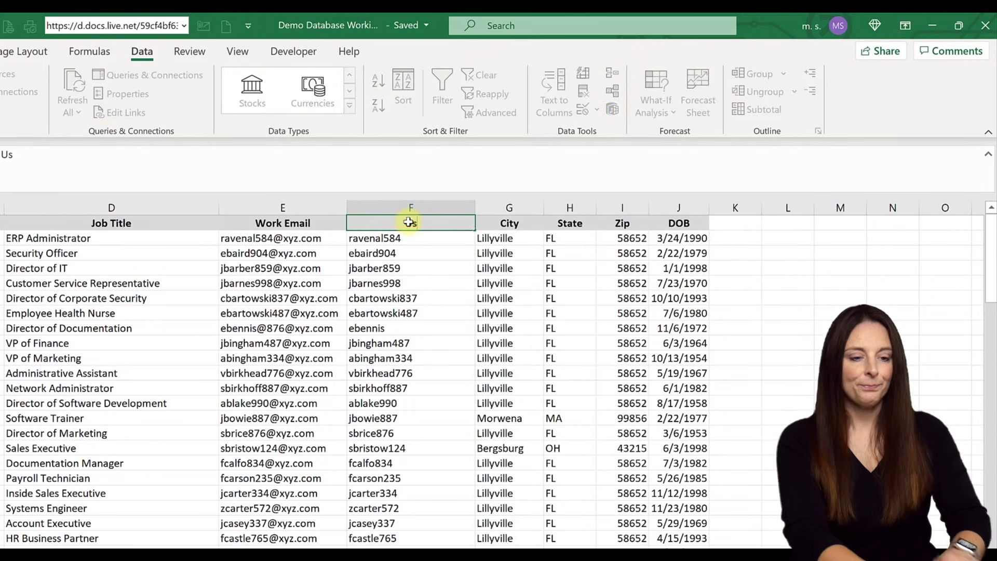
text(D)
key(Return)
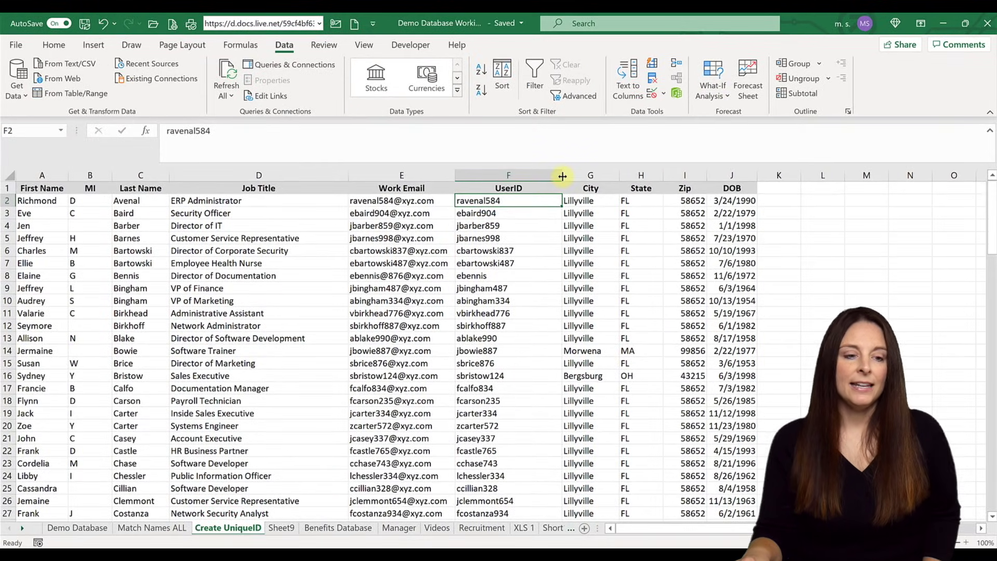
double_click(562, 176)
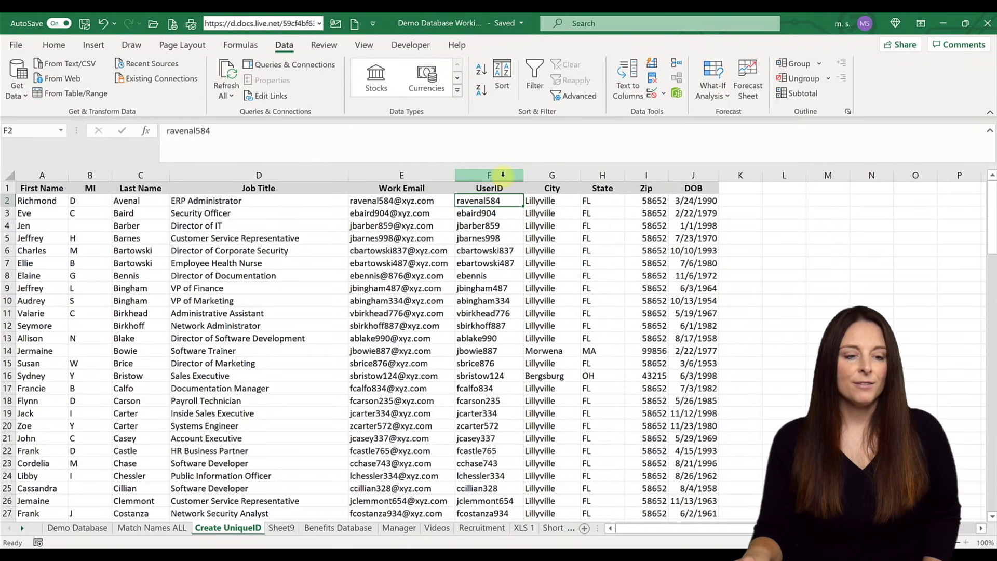
Step: Move the UserID column in front of the First Name column, making it column A
click(502, 174)
right_click(503, 175)
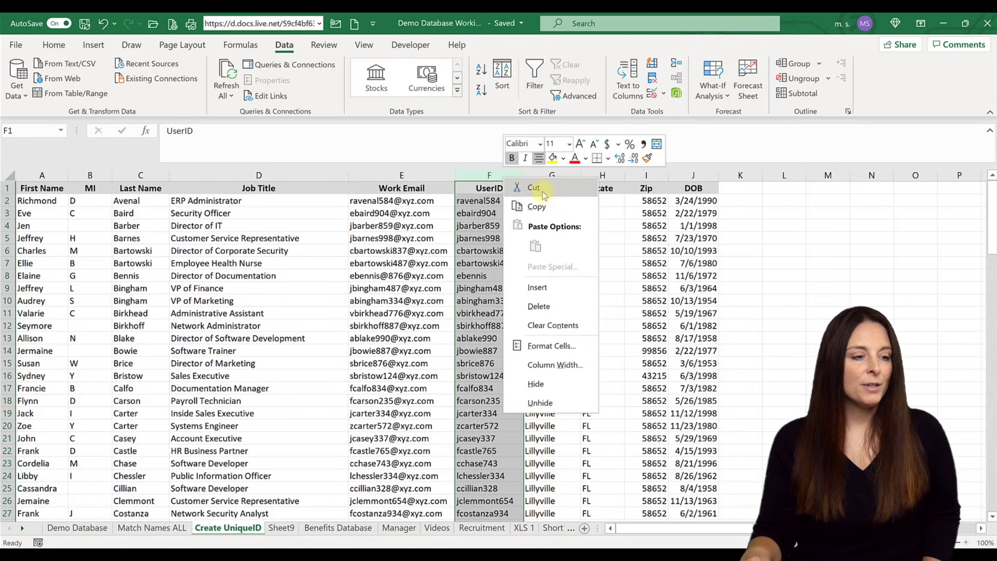
click(535, 188)
click(41, 175)
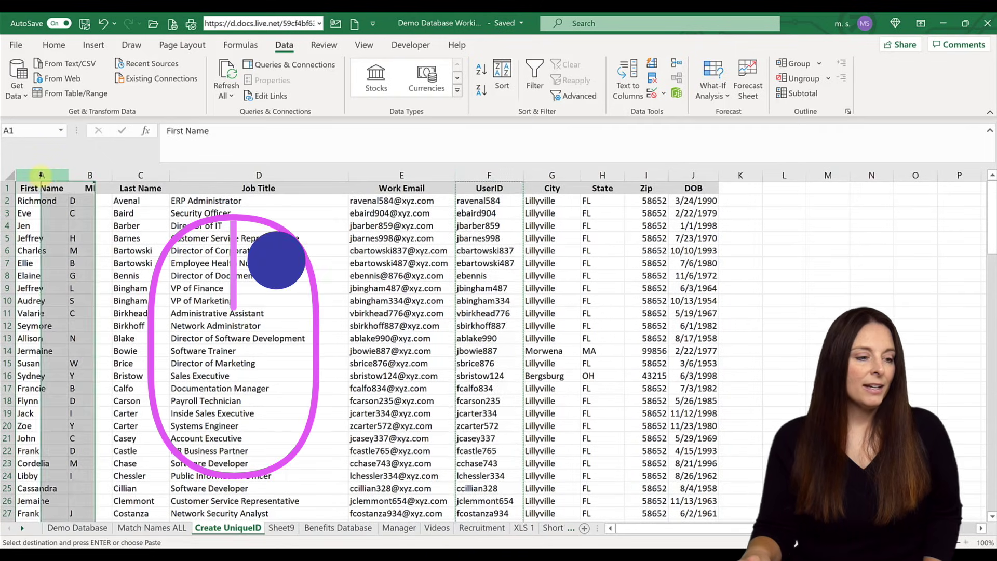
right_click(41, 175)
click(91, 279)
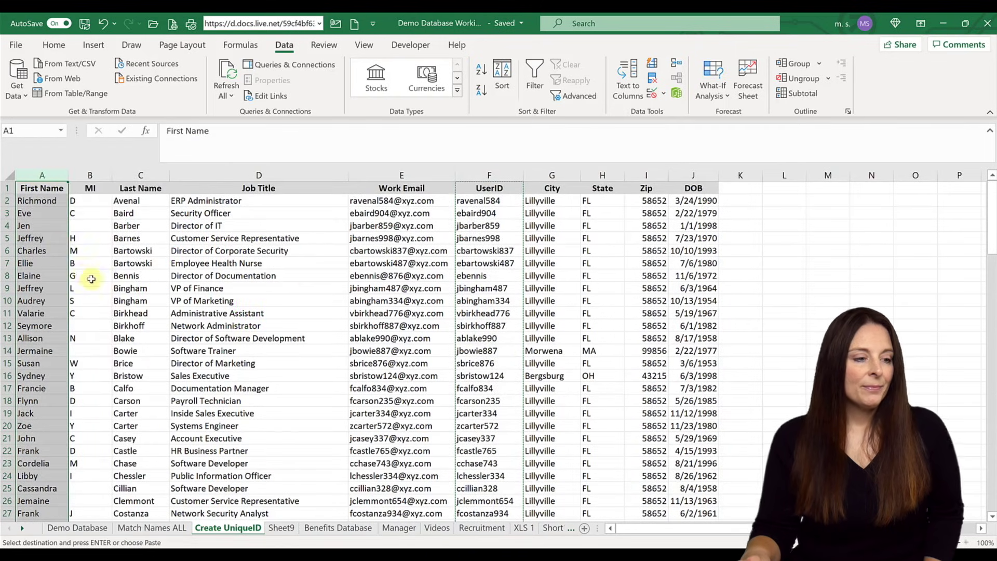
click(49, 189)
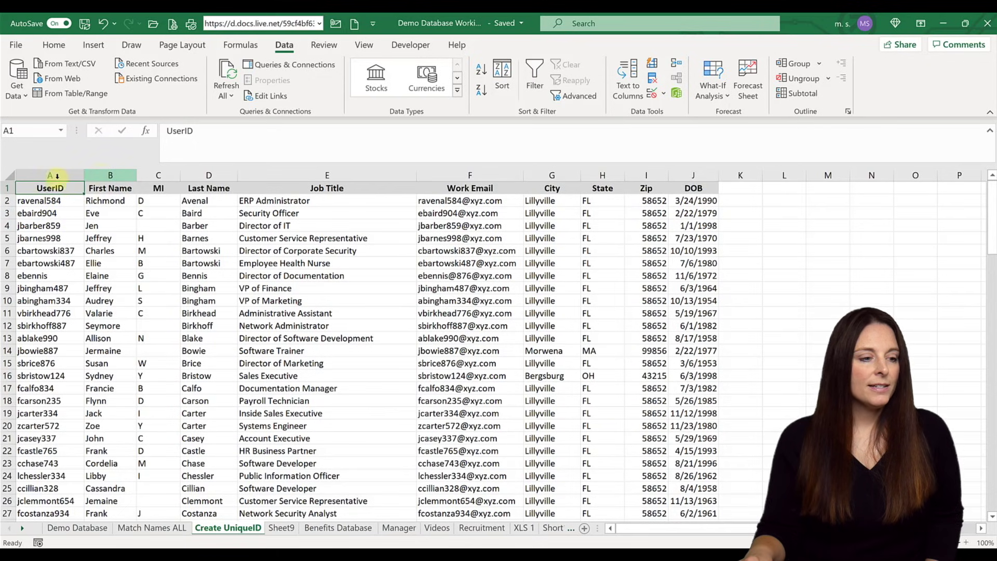
Step: Insert a blank column before the UserID column
click(51, 175)
right_click(50, 176)
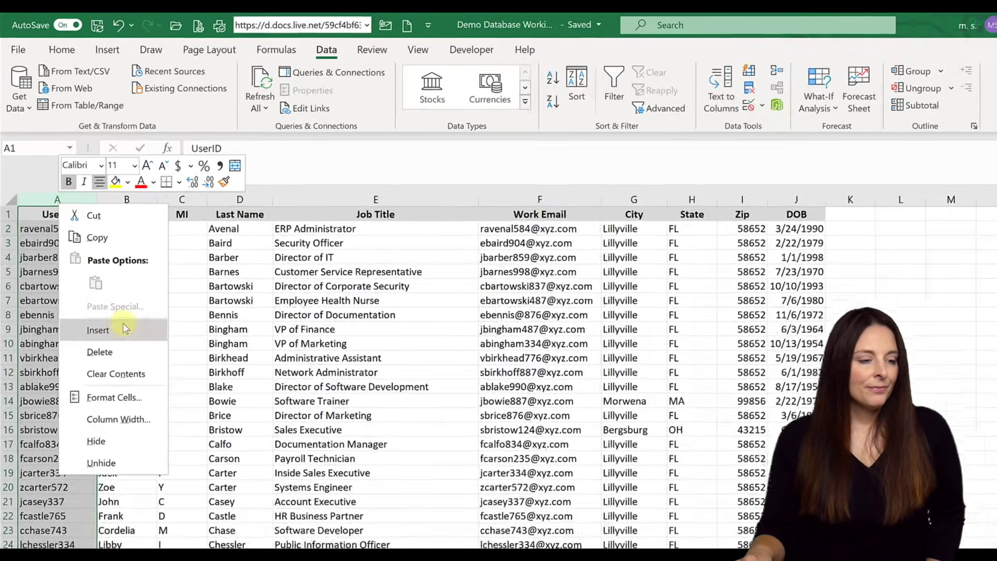
click(108, 288)
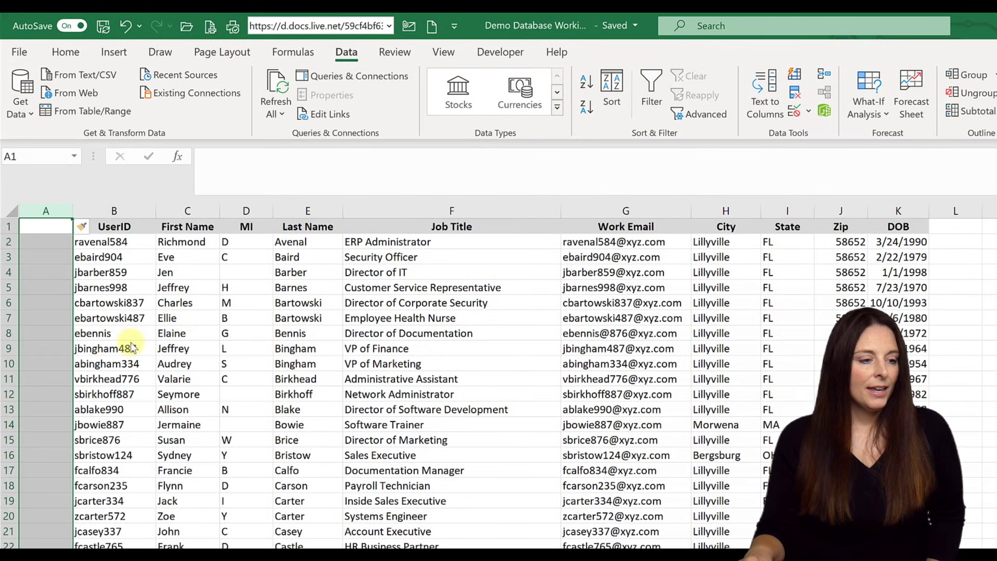
Step: Enter the formula =CONCAT(B2,J2,K2) in cell A2 to join the UserID, Zip and DOB
key(Down)
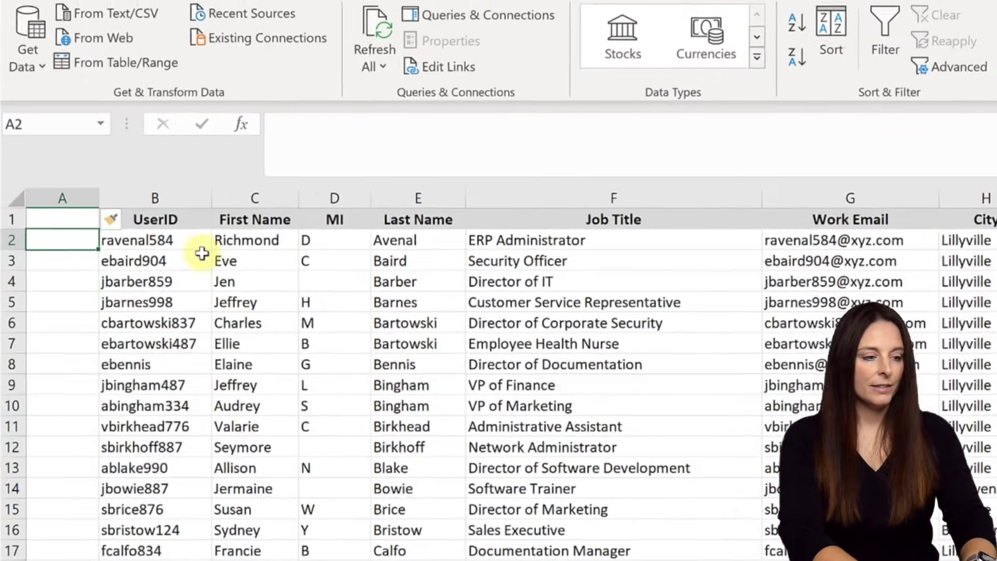
text(=)
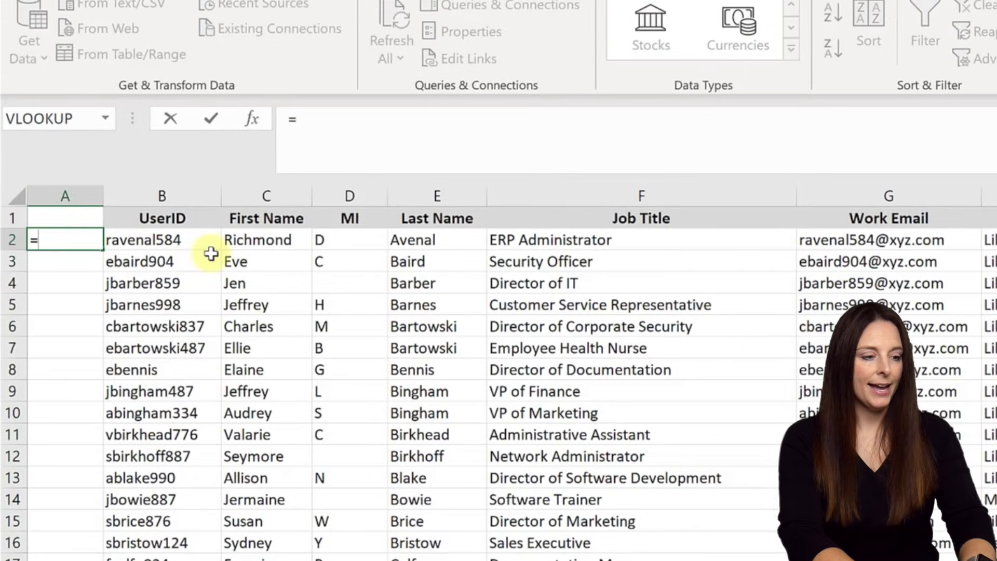
text(concat)
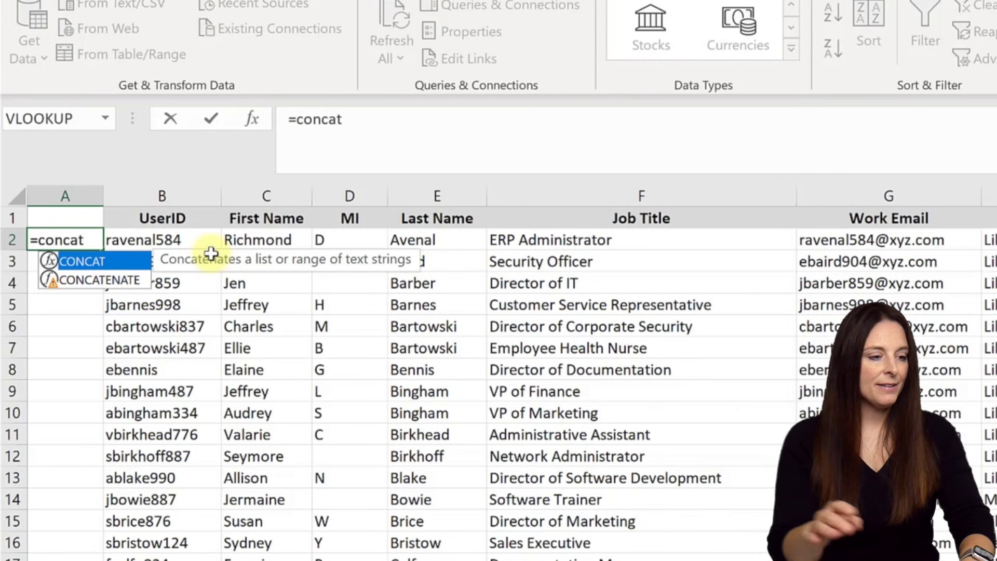
text(()
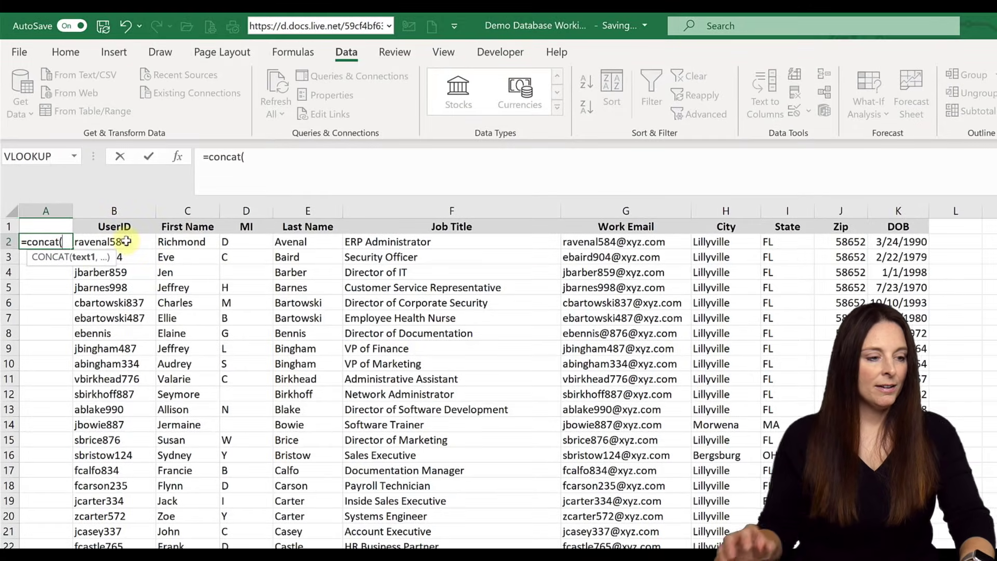
click(126, 241)
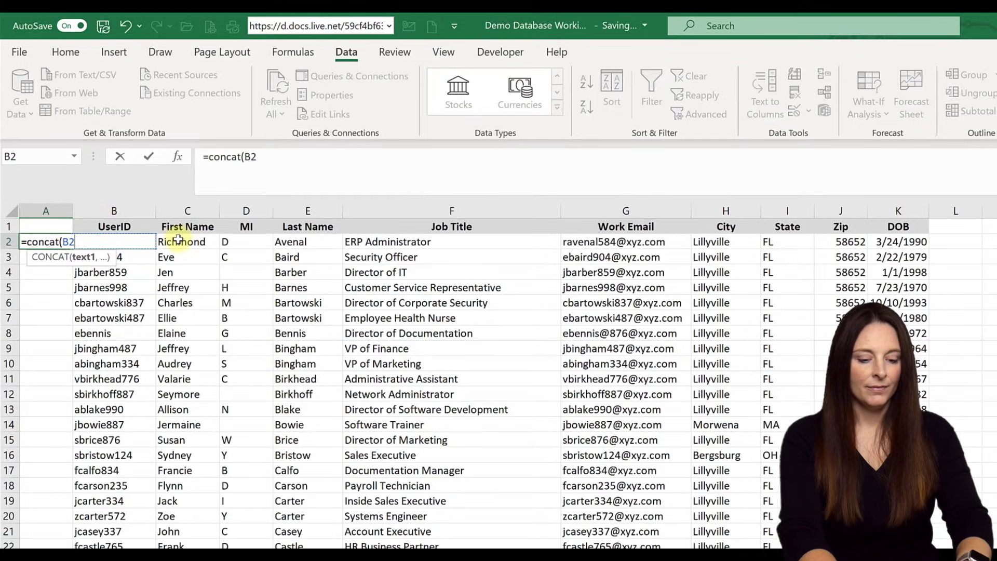
text(,)
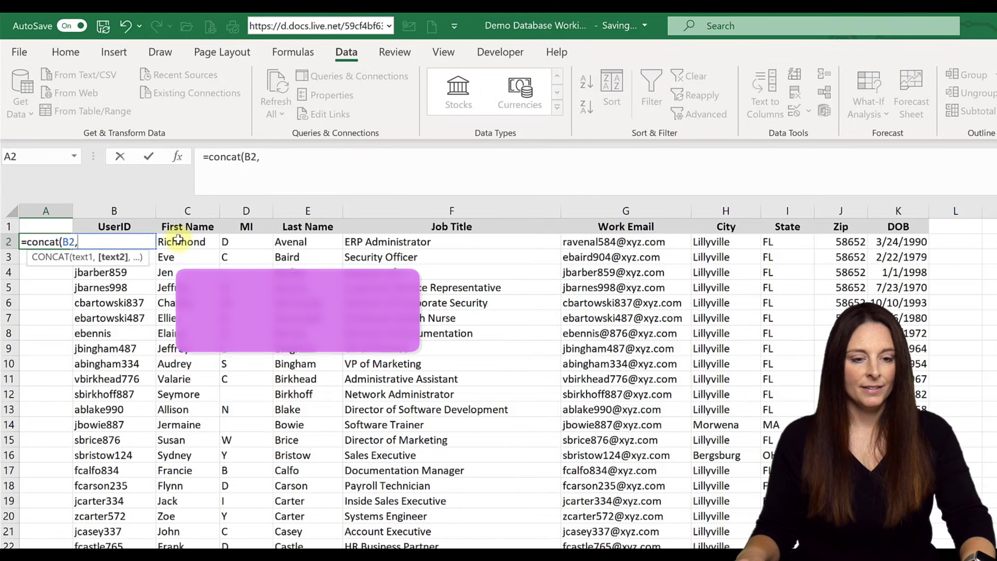
click(852, 243)
text(,)
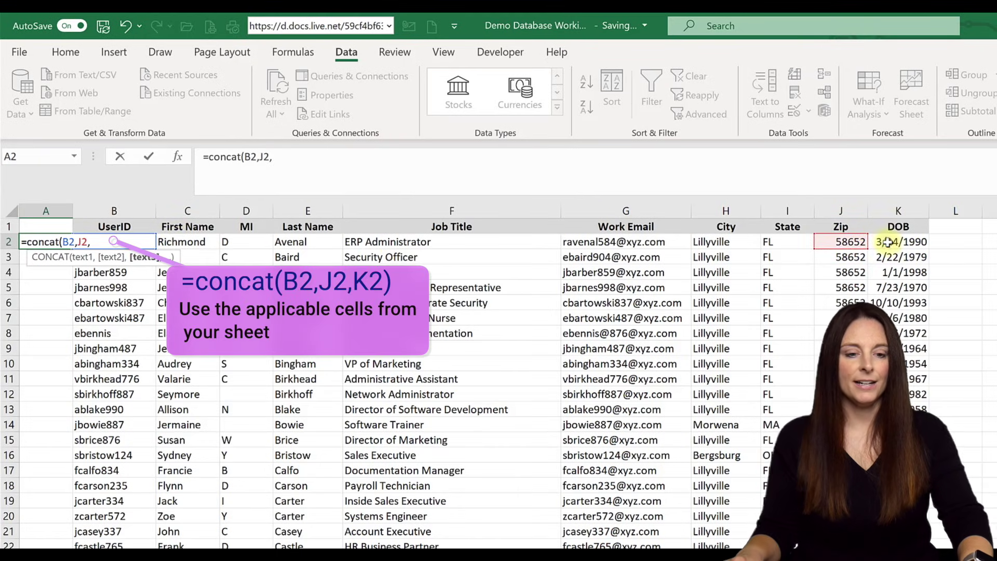
click(885, 242)
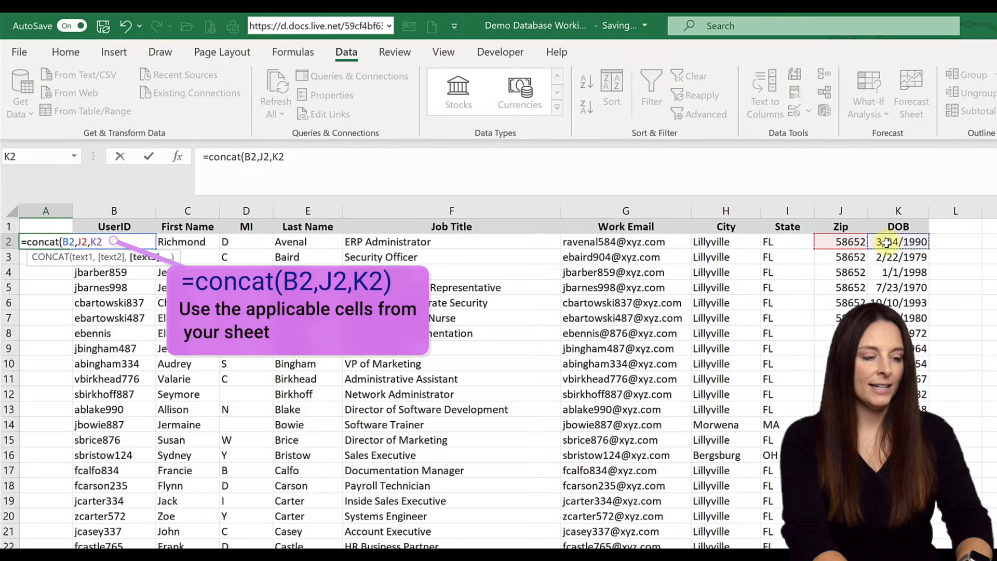
text())
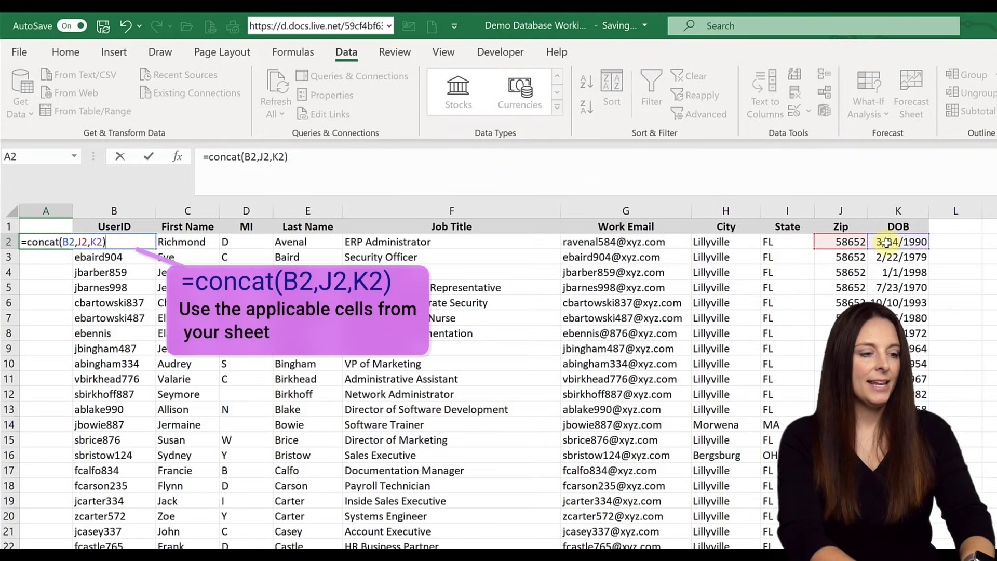
key(Return)
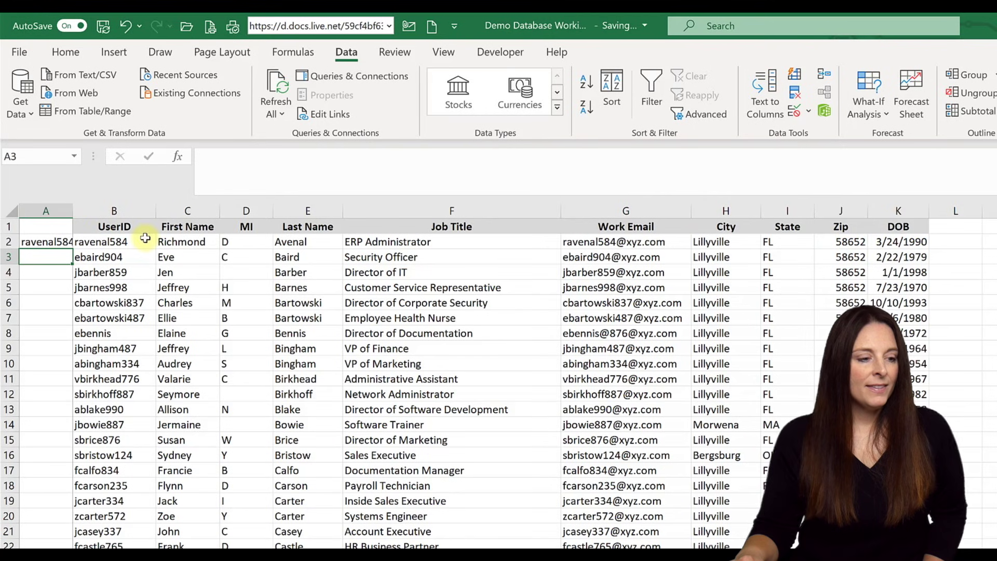
Step: Autofit the width of column A and fill the A2 CONCAT formula down to the last data row
double_click(72, 211)
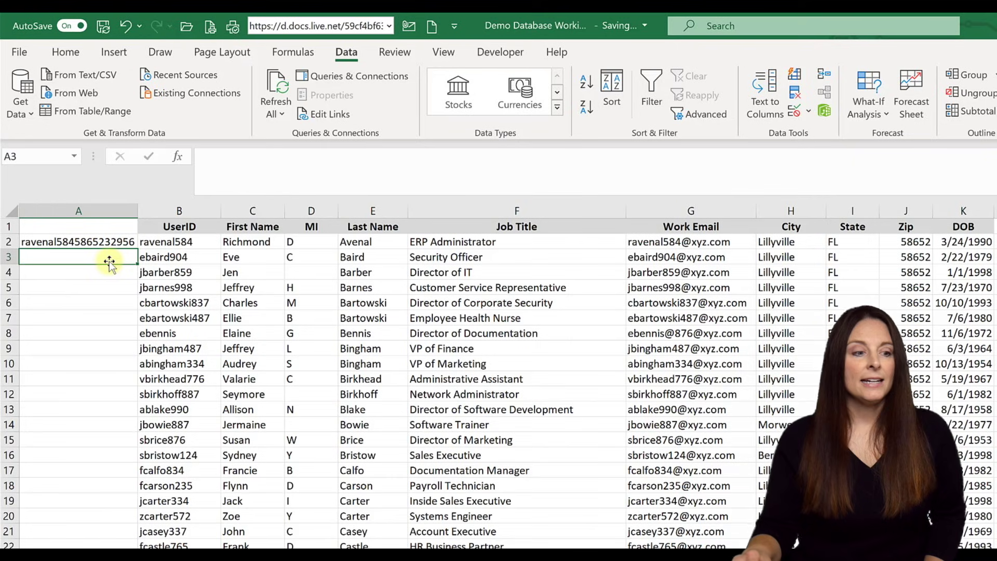
click(136, 248)
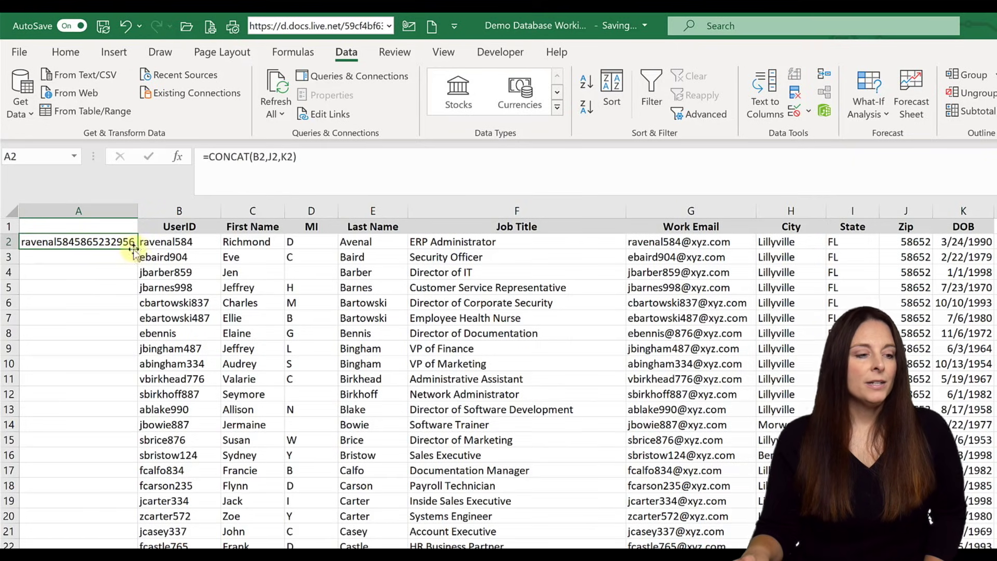
double_click(135, 249)
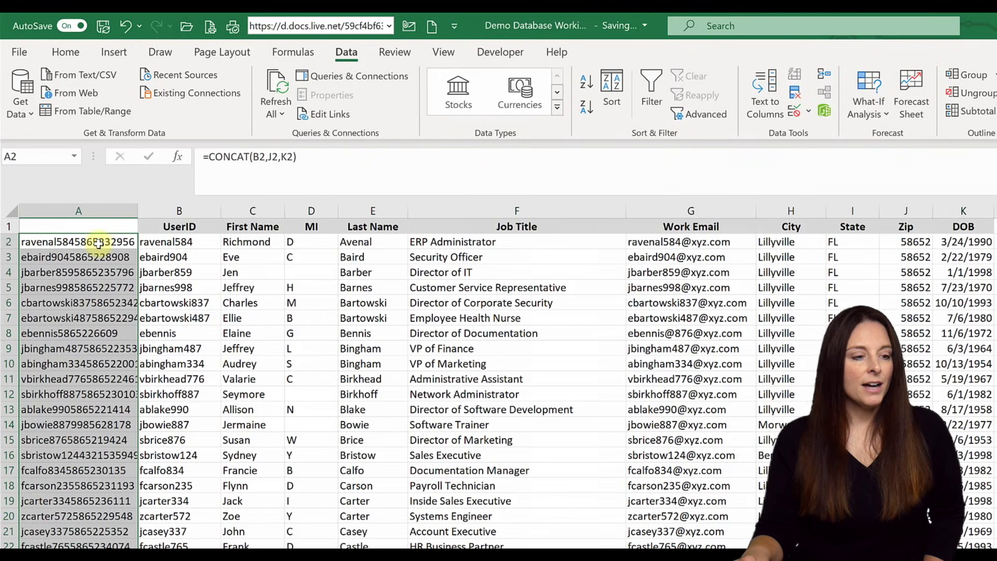
Step: Copy the filled CONCAT results in column A and paste them over themselves as values only
right_click(99, 244)
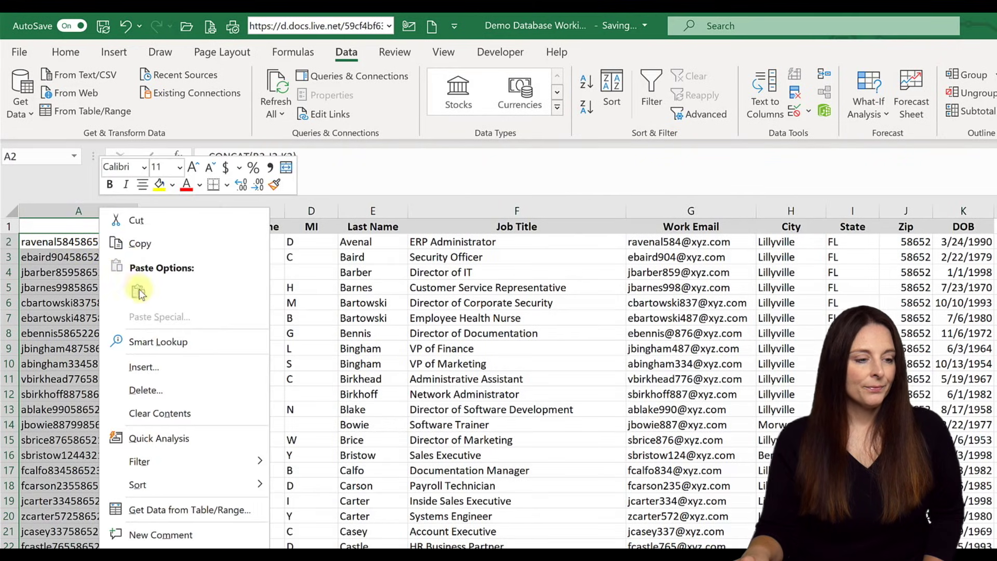
click(142, 243)
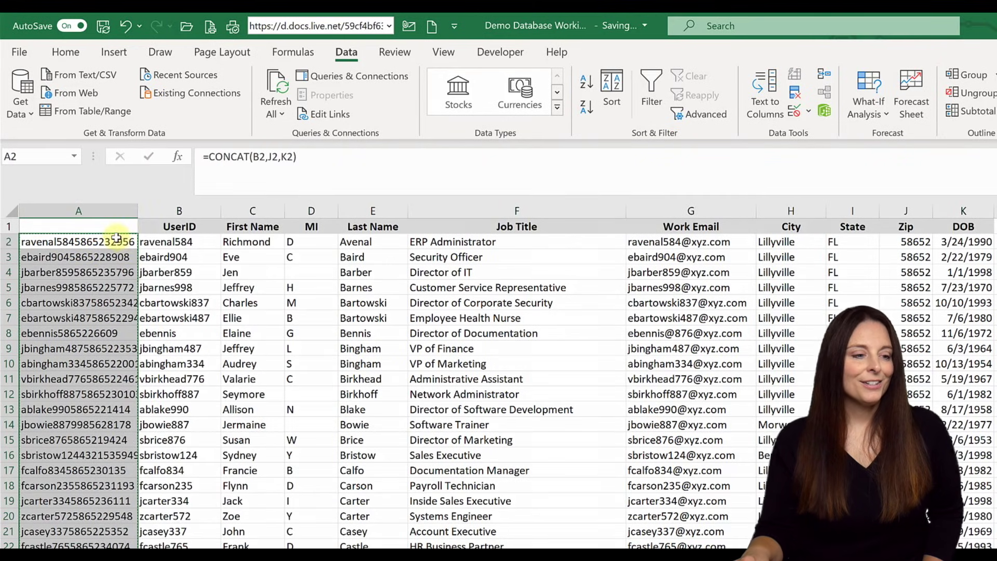
right_click(118, 239)
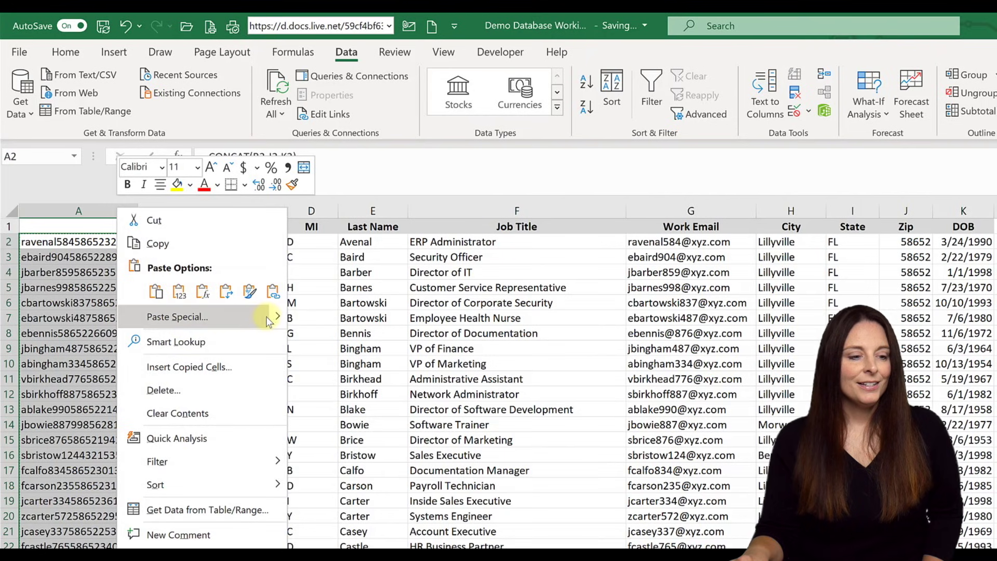
mouse_move(274, 315)
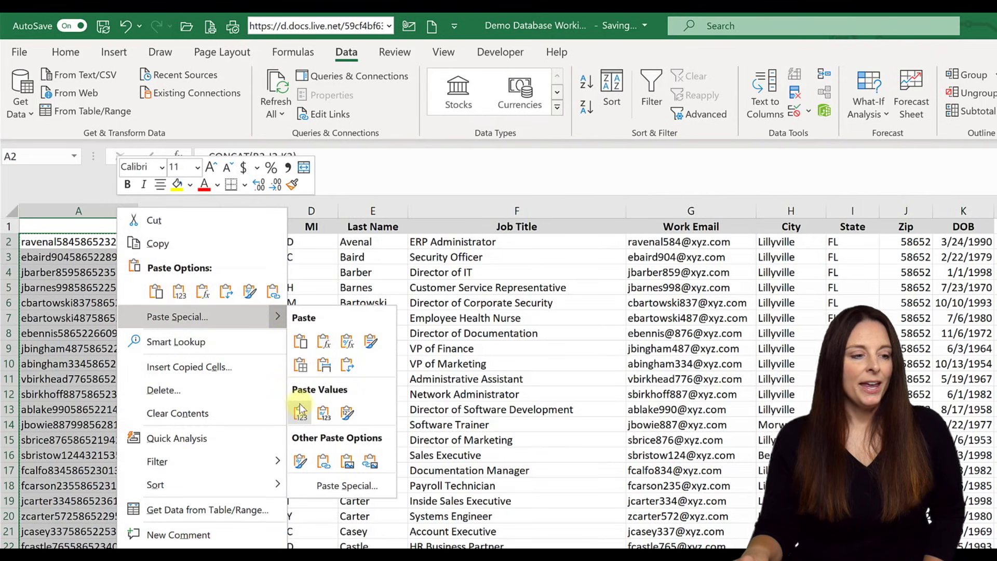
click(300, 403)
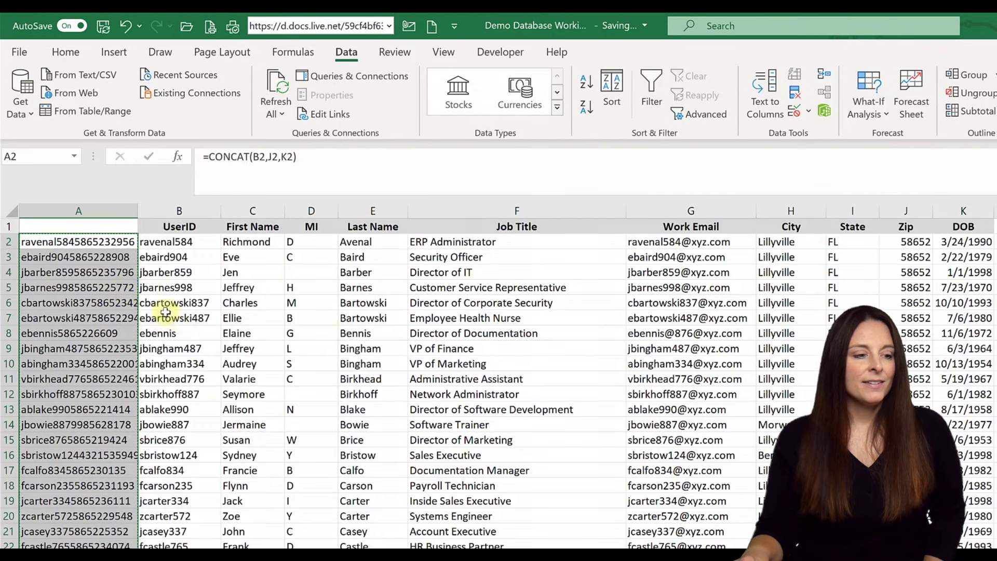
click(97, 257)
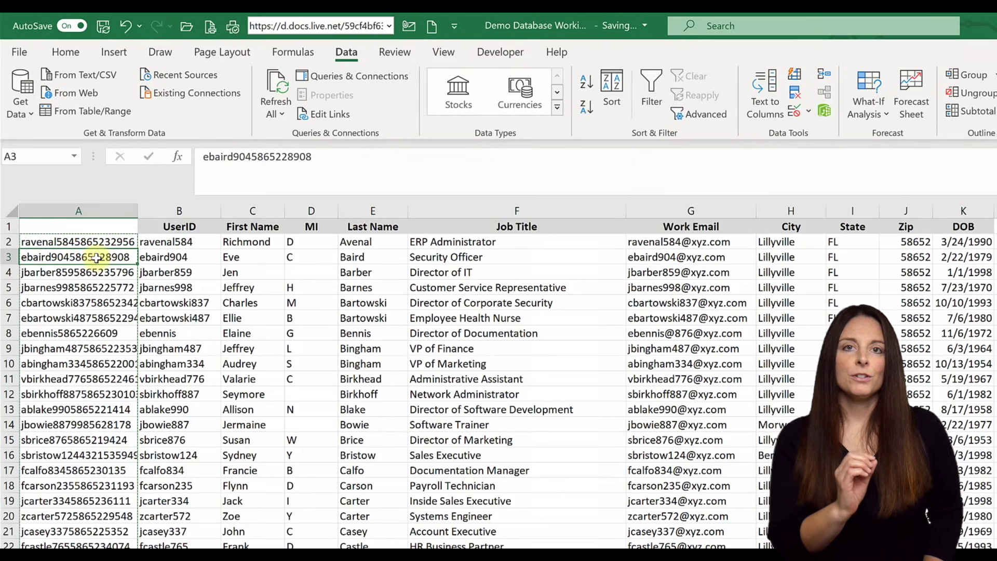